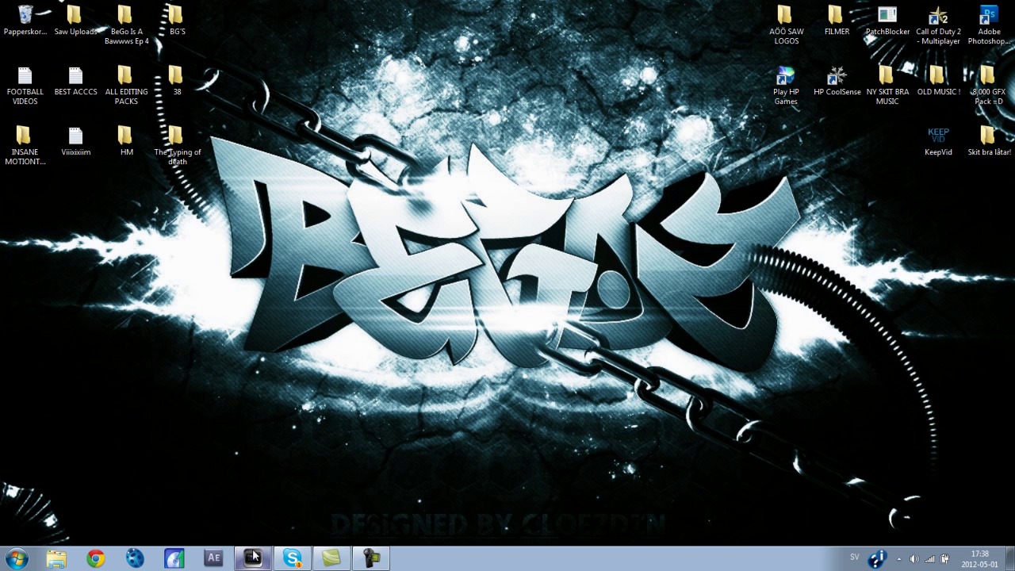
Return to the Vegas Pro project and scrub the playhead to 00:00:03,40.
{"action": "left_click", "coordinate": [268, 553]}
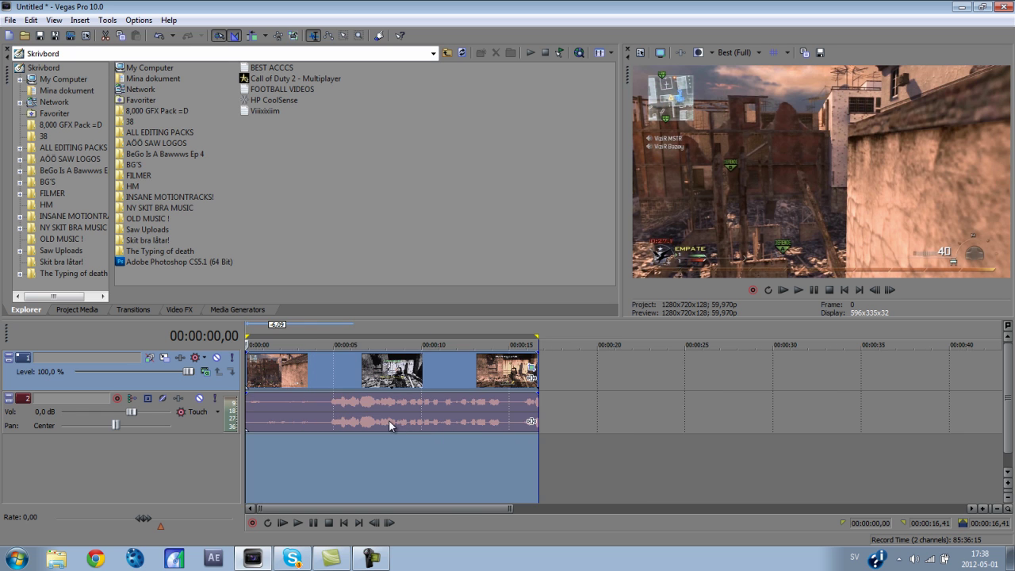
{"action": "left_click", "coordinate": [318, 368]}
{"action": "left_click", "coordinate": [352, 364]}
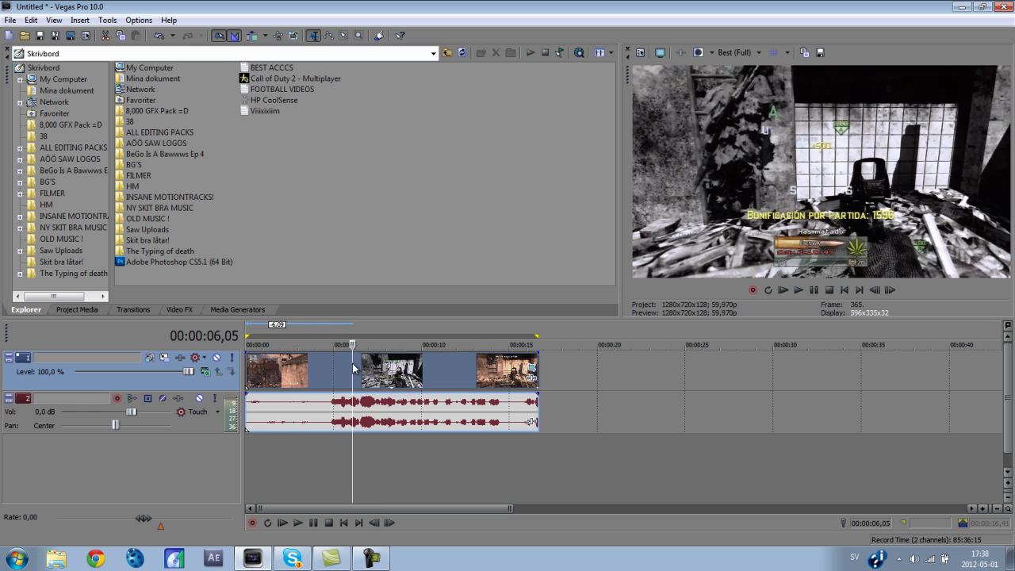
{"action": "left_click", "coordinate": [309, 366]}
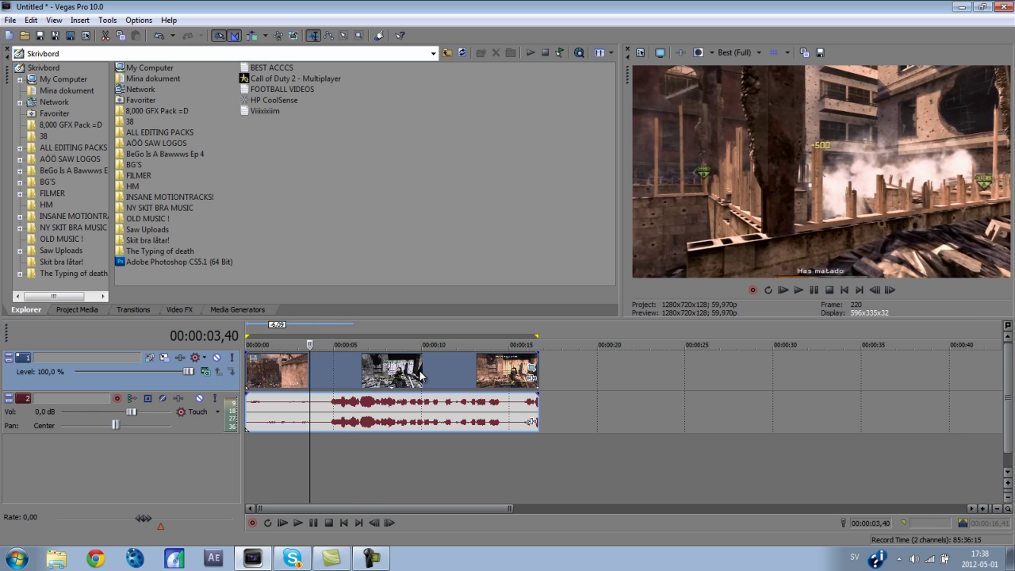
In the video event's Properties, keep Disable resample on and uncheck Maintain aspect ratio.
{"action": "right_click", "coordinate": [348, 371]}
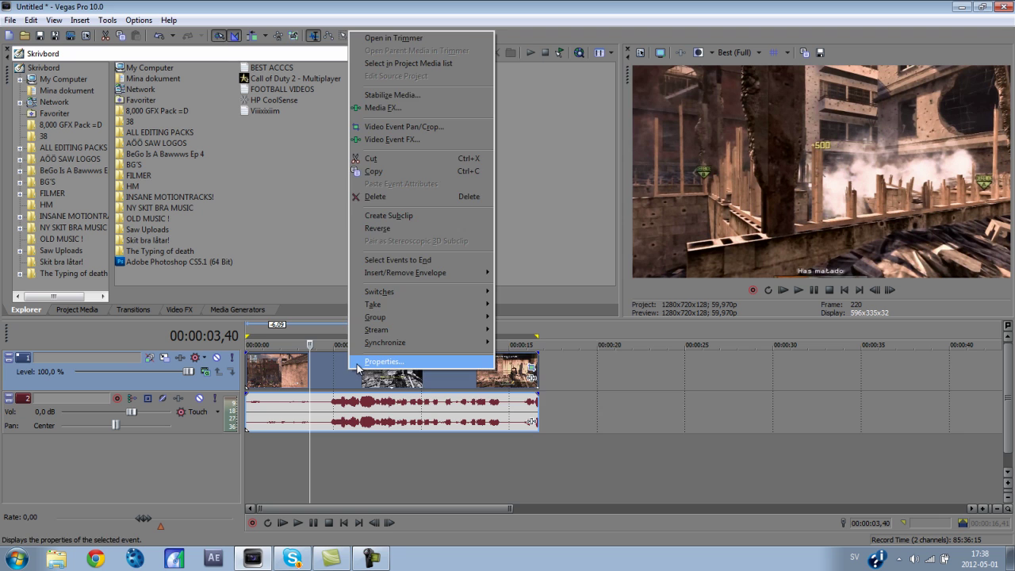
{"action": "left_click", "coordinate": [354, 361]}
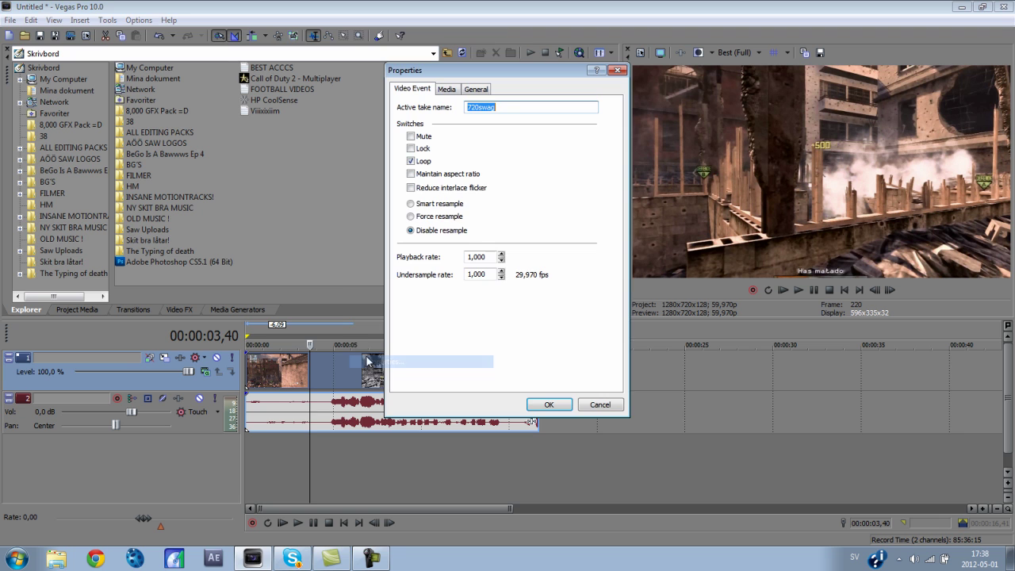
{"action": "left_click", "coordinate": [439, 238]}
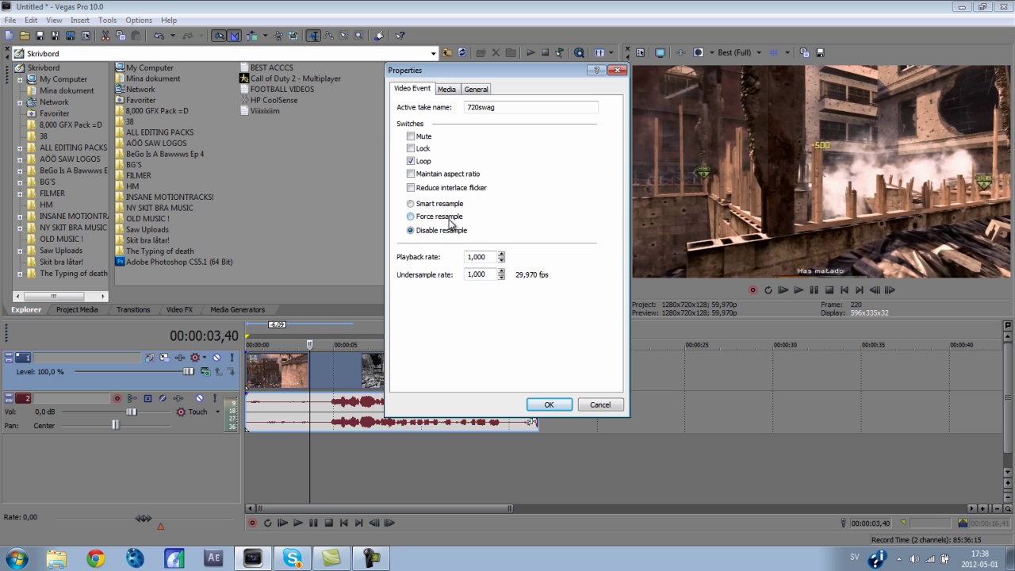
{"action": "left_click", "coordinate": [425, 175]}
{"action": "left_click", "coordinate": [542, 405]}
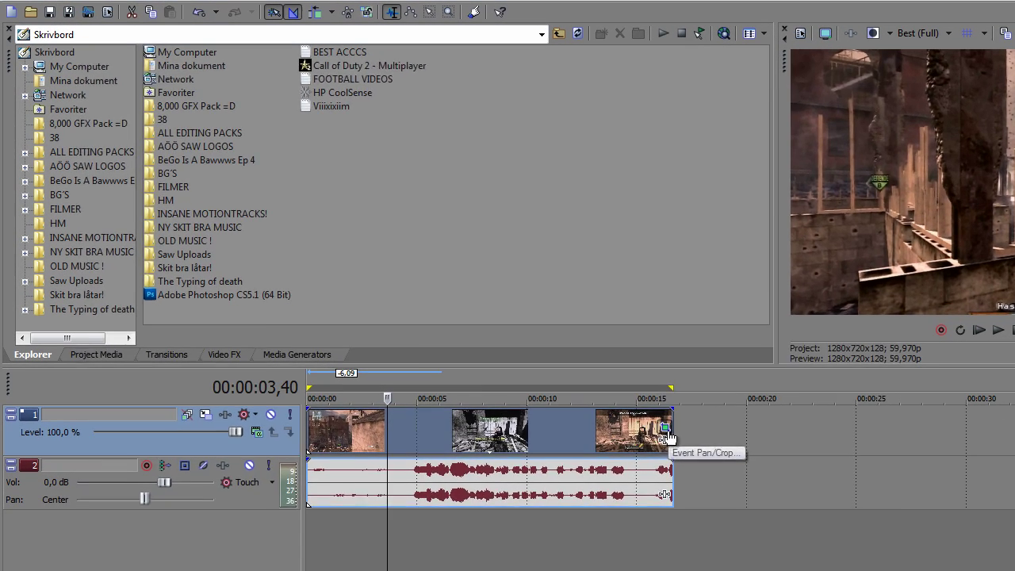
Open Event Pan/Crop for the 720swag clip and leave the preset as (Untitled).
{"action": "left_click", "coordinate": [534, 372]}
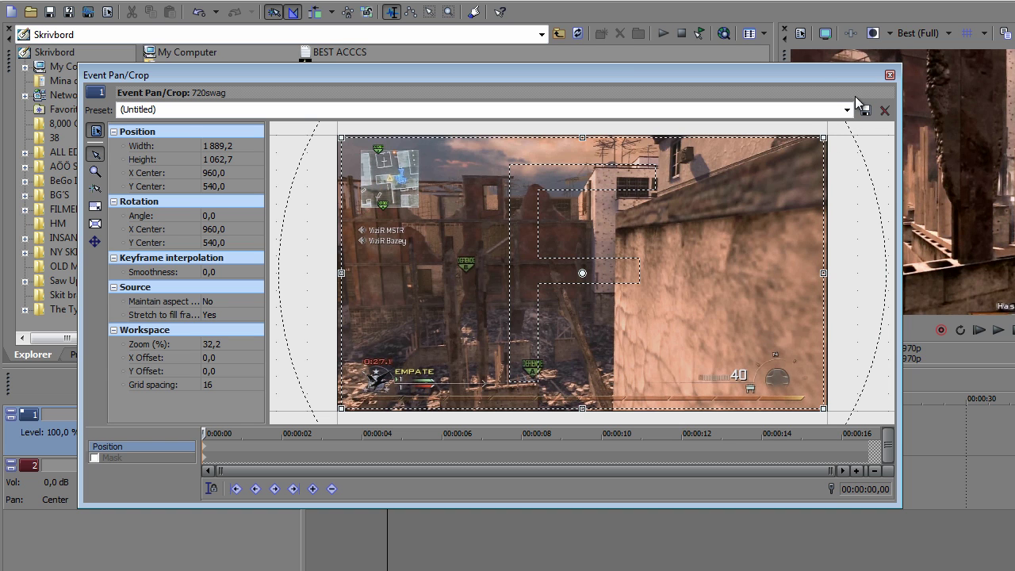
{"action": "left_click", "coordinate": [847, 110]}
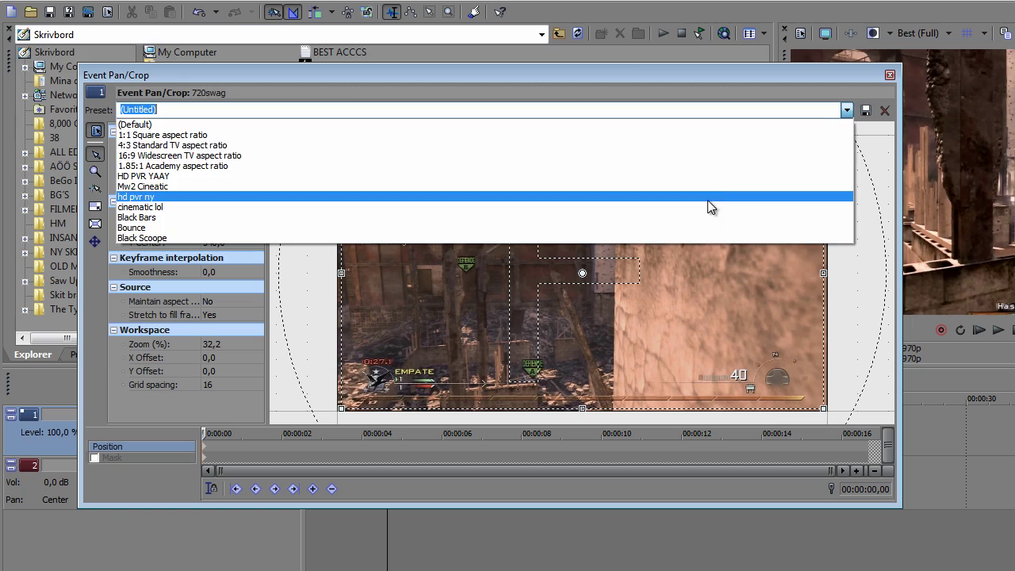
{"action": "left_click", "coordinate": [850, 111]}
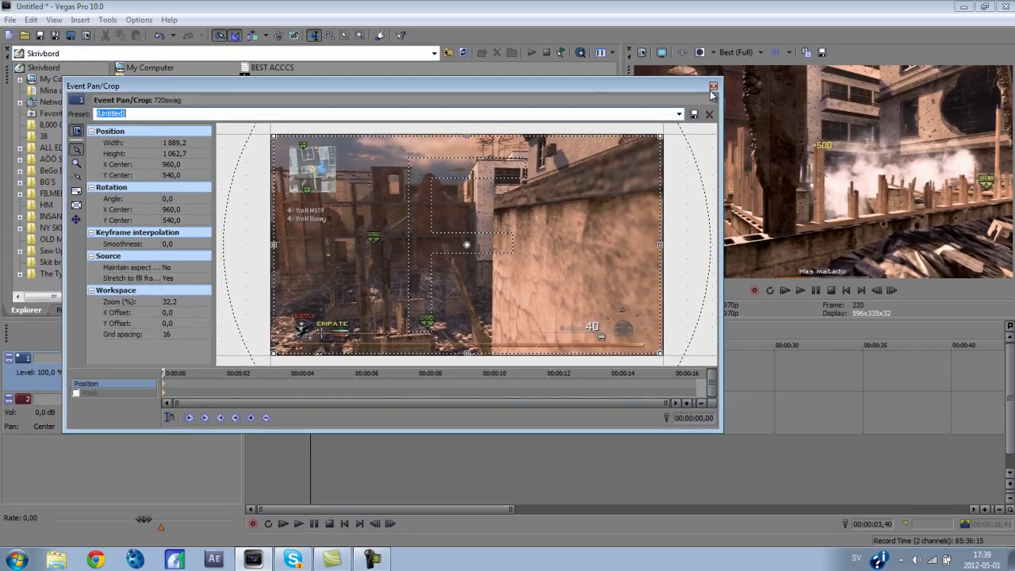
Close Event Pan/Crop and bring up Project Properties, moving the dialog left.
{"action": "left_click", "coordinate": [890, 75]}
{"action": "left_click", "coordinate": [641, 53]}
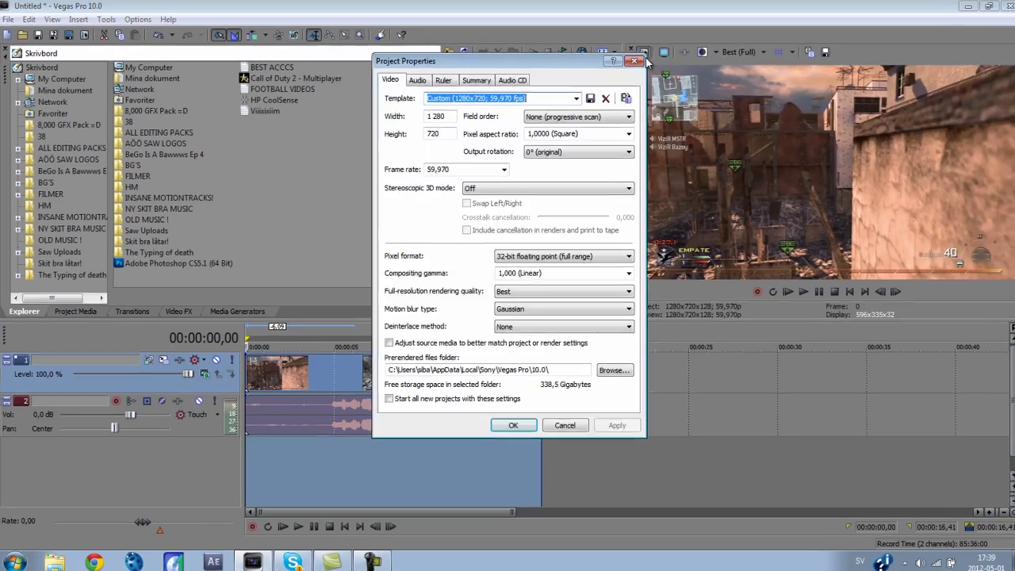
{"action": "left_click_drag", "start_coordinate": [517, 56], "coordinate": [467, 62]}
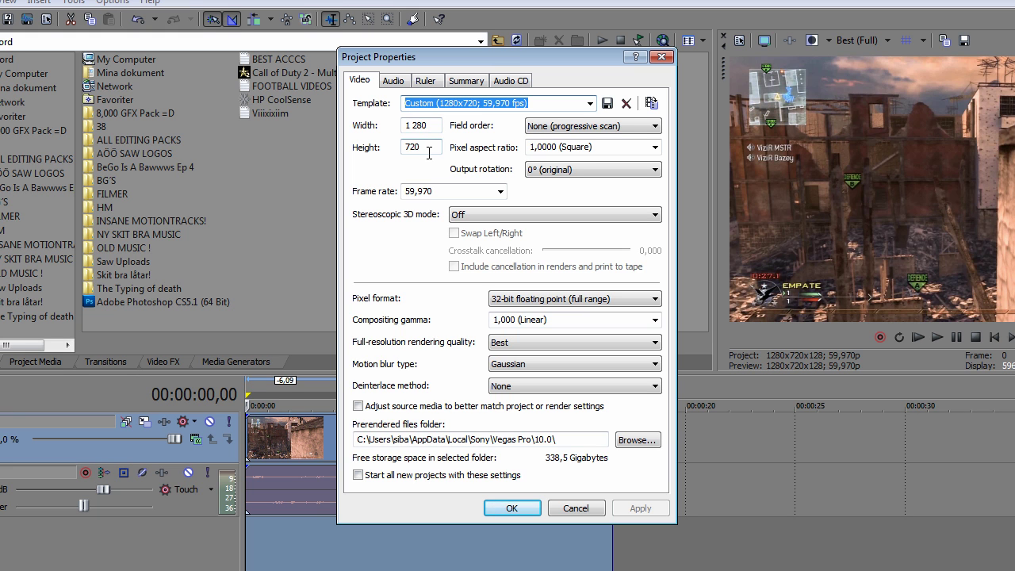
Confirm progressive field order, square pixel aspect, 0° rotation and 59,970 fps frame rate.
{"action": "left_click", "coordinate": [558, 127]}
{"action": "left_click", "coordinate": [558, 129]}
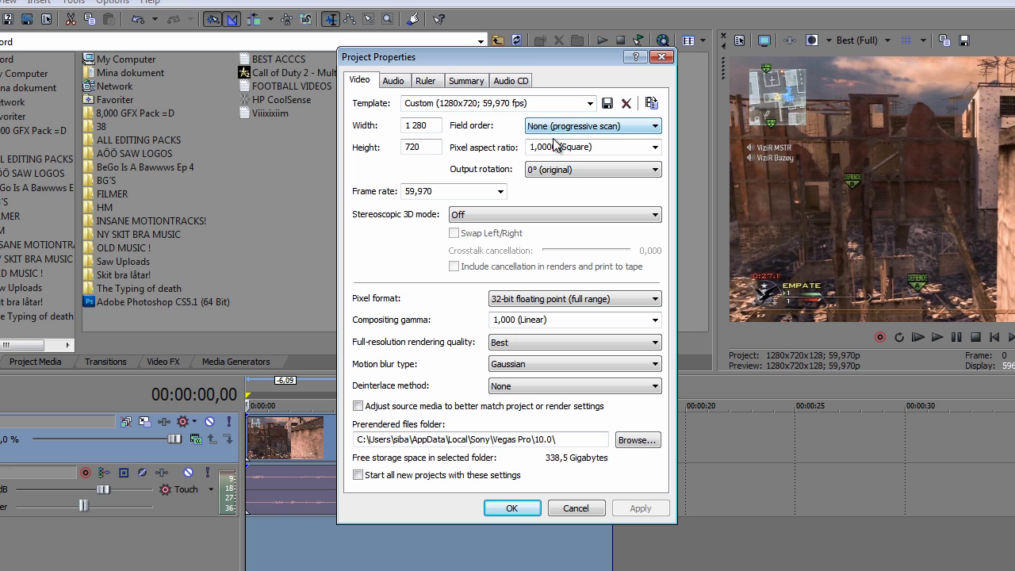
{"action": "left_click", "coordinate": [655, 149]}
{"action": "left_click", "coordinate": [655, 149]}
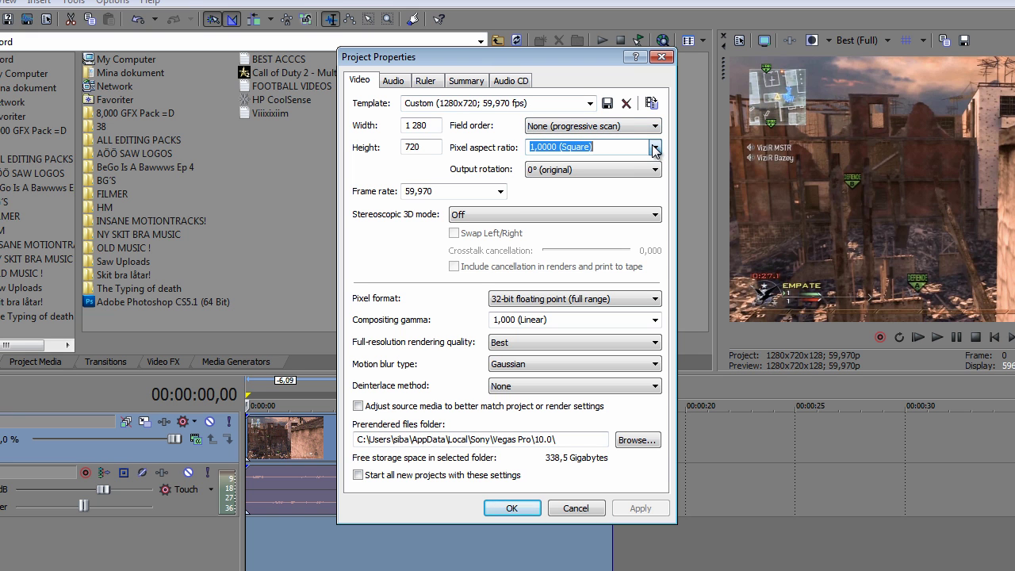
{"action": "left_click", "coordinate": [623, 174]}
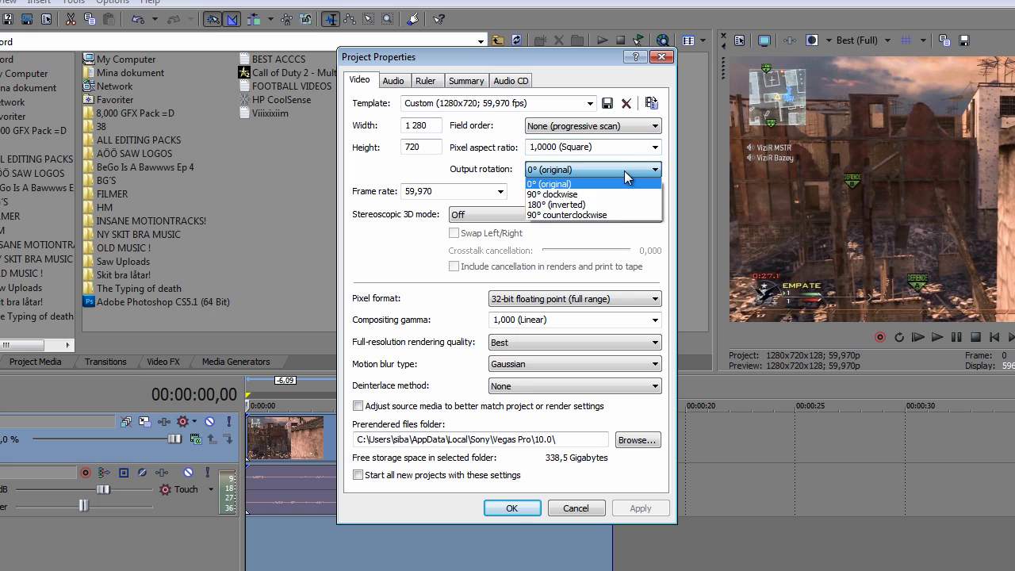
{"action": "left_click", "coordinate": [572, 179]}
{"action": "left_click", "coordinate": [501, 191]}
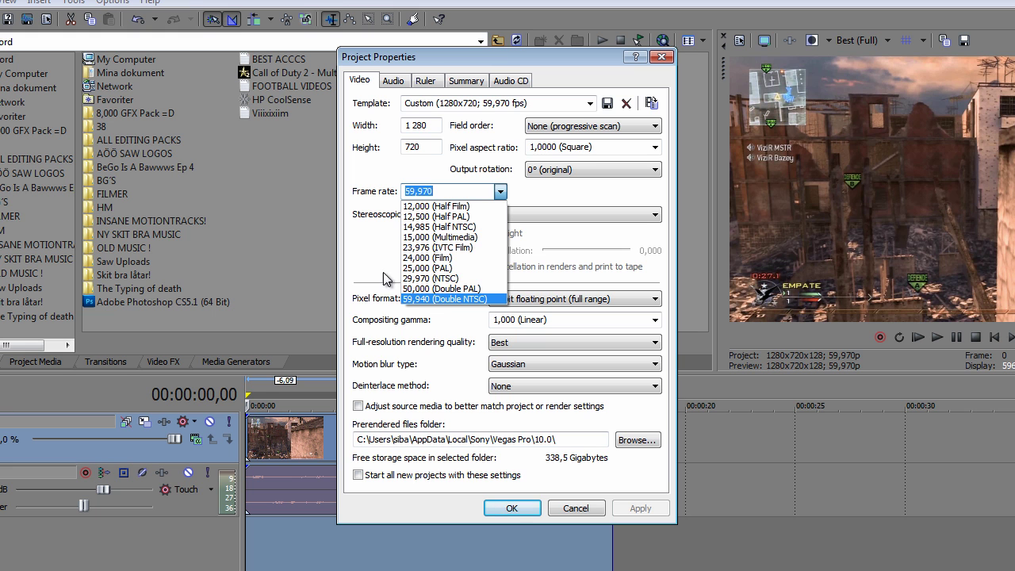
{"action": "left_click", "coordinate": [376, 252]}
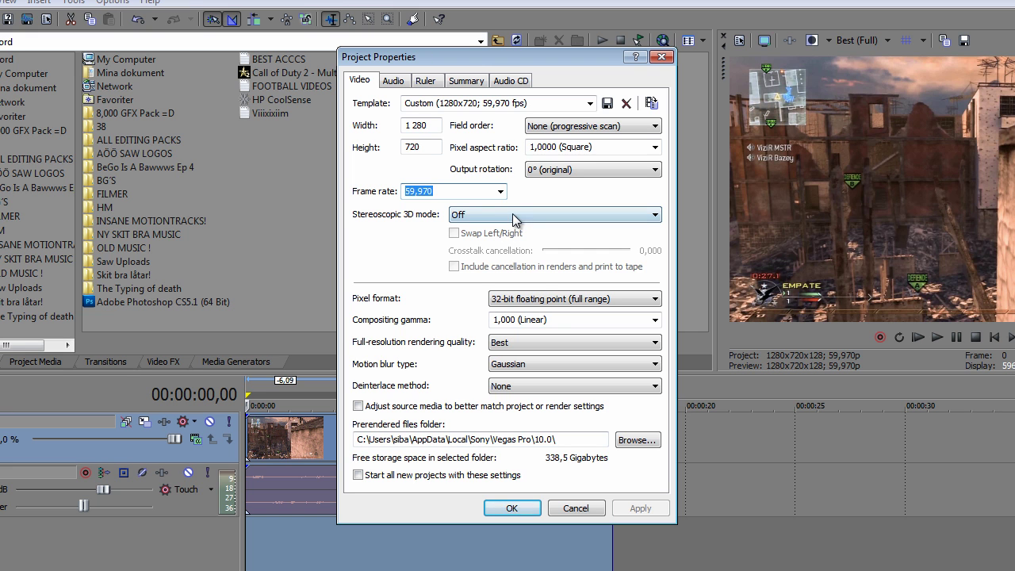
Set the project pixel format to 32-bit floating point (full range).
{"action": "left_click", "coordinate": [538, 298]}
{"action": "left_click", "coordinate": [538, 298]}
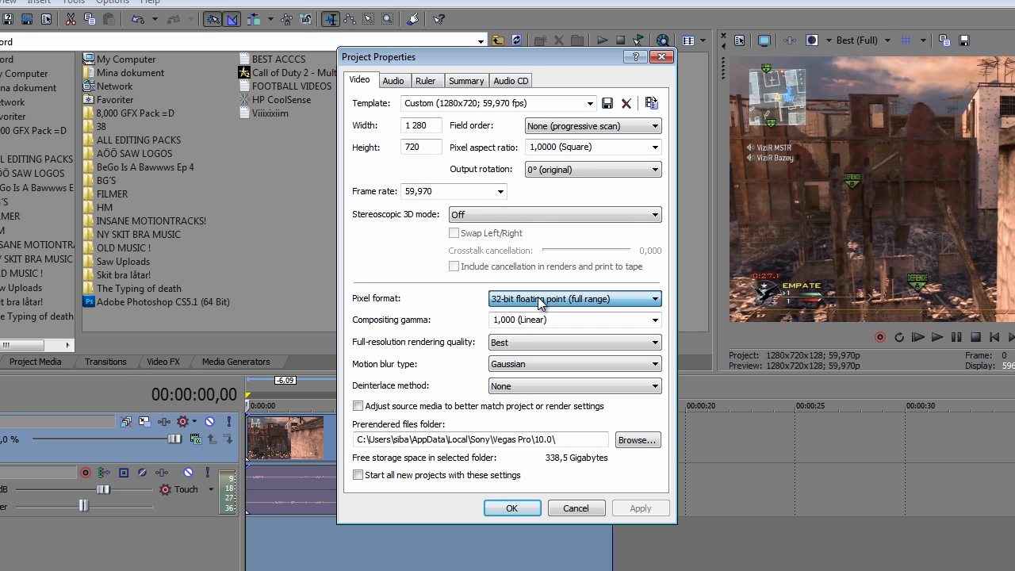
{"action": "left_click", "coordinate": [512, 301]}
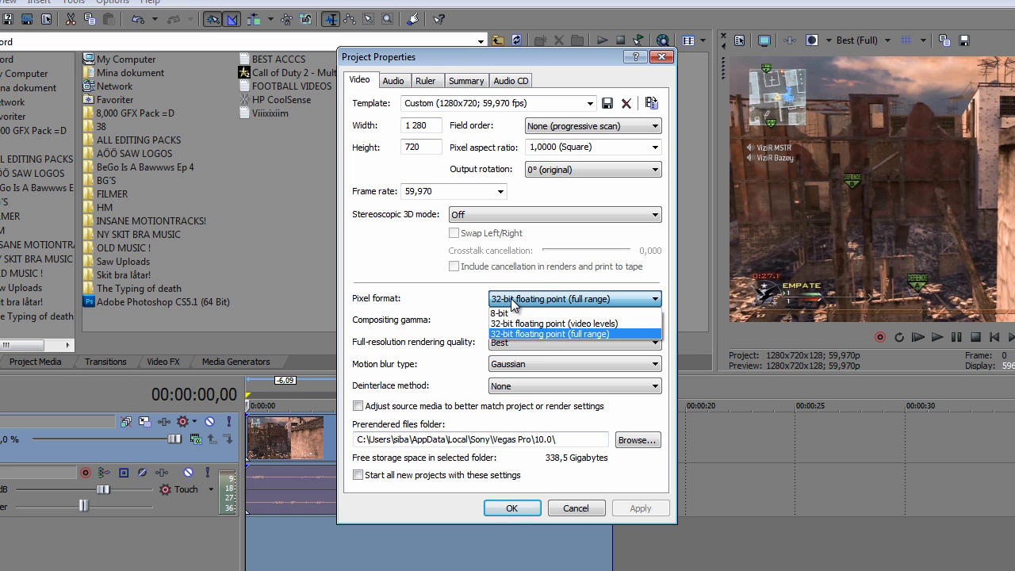
{"action": "left_click", "coordinate": [521, 334]}
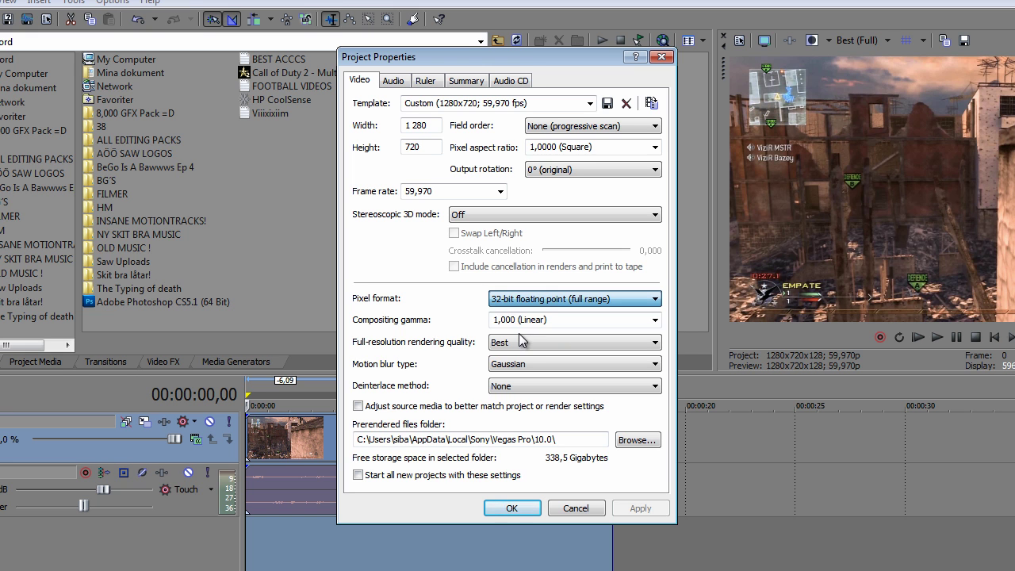
Keep 1,000 (Linear) gamma and Best quality, and untick applying settings to new projects.
{"action": "left_click", "coordinate": [660, 320]}
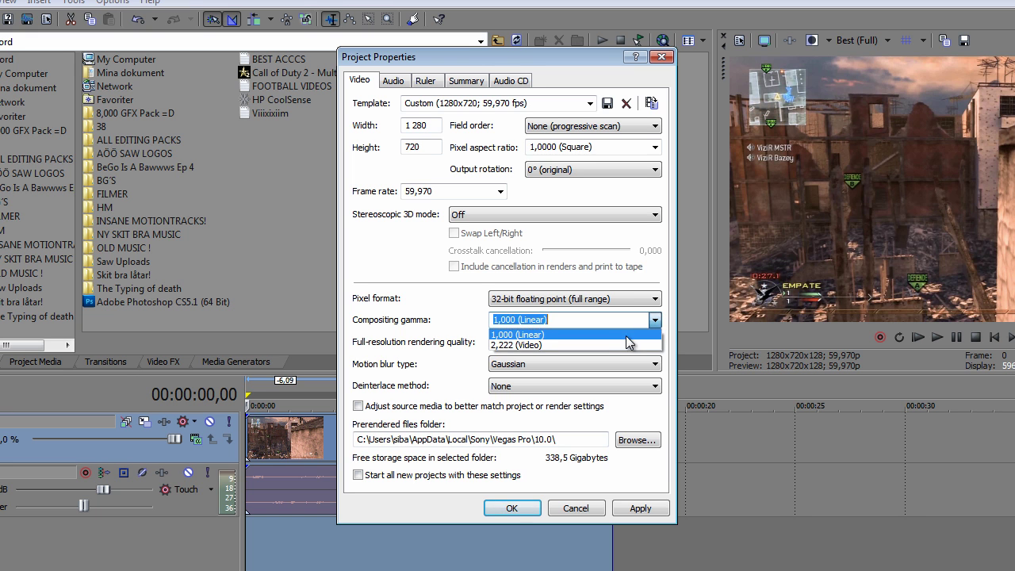
{"action": "left_click", "coordinate": [641, 330]}
{"action": "left_click", "coordinate": [639, 342]}
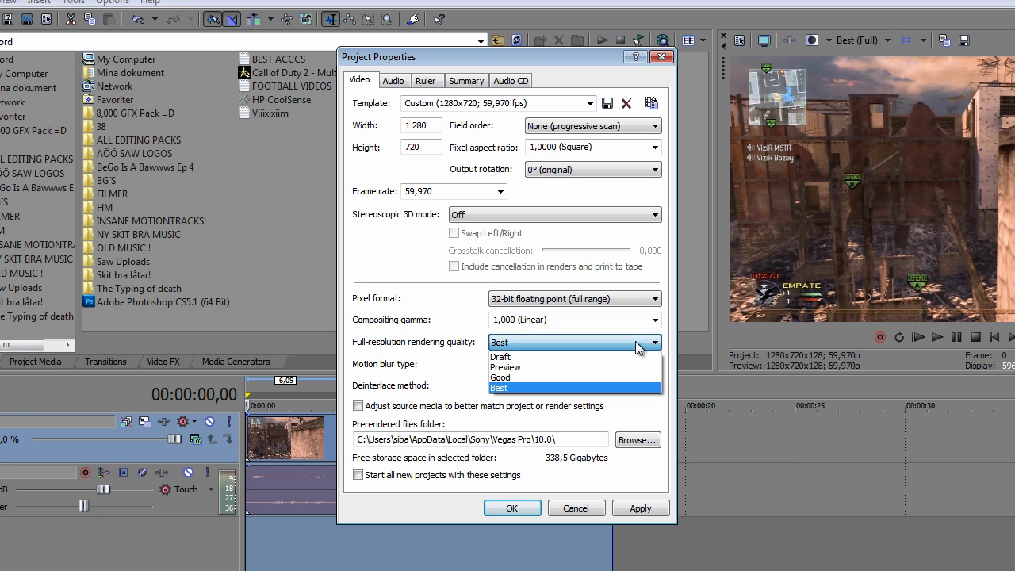
{"action": "left_click", "coordinate": [619, 355]}
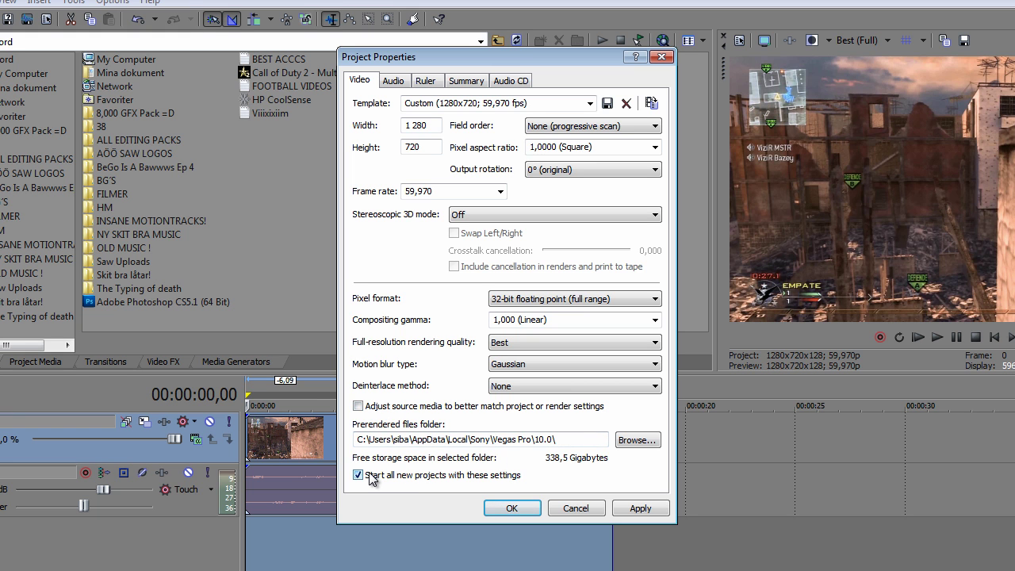
{"action": "left_click", "coordinate": [370, 478]}
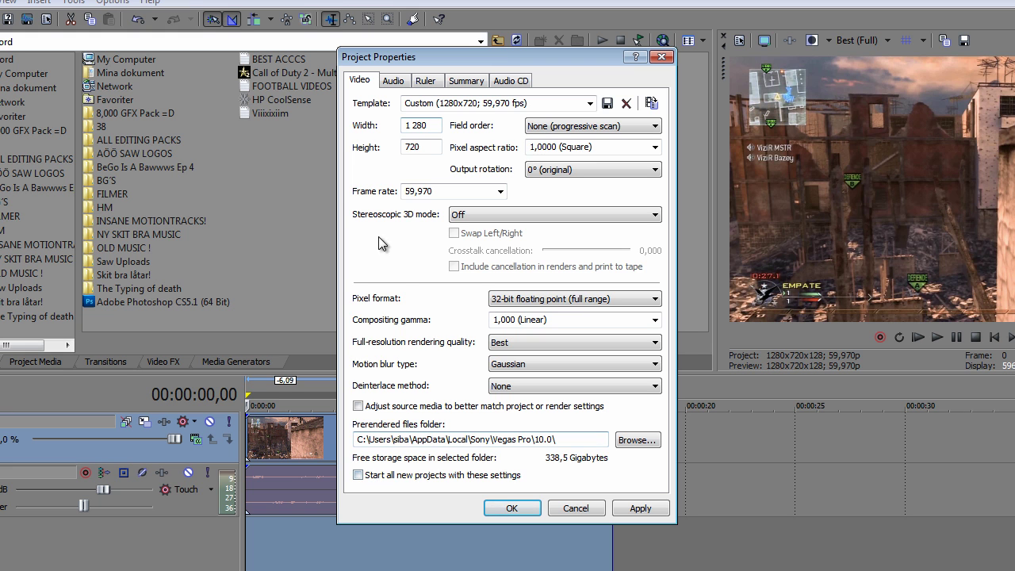
{"action": "left_click", "coordinate": [395, 83]}
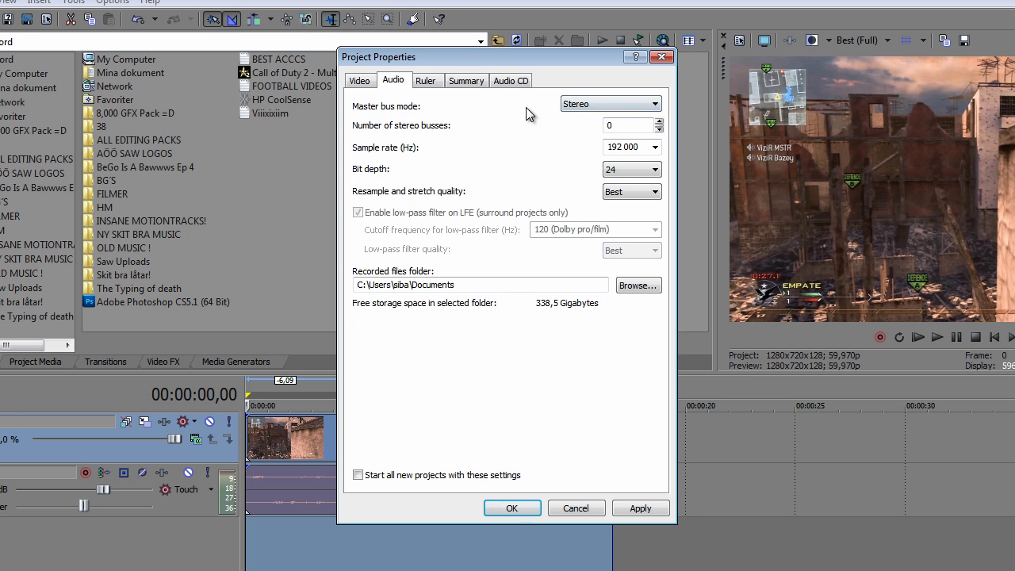
Keep Stereo master bus, 192 000 Hz sample rate, 24-bit depth and Best resample quality.
{"action": "left_click", "coordinate": [572, 105]}
{"action": "left_click", "coordinate": [573, 105]}
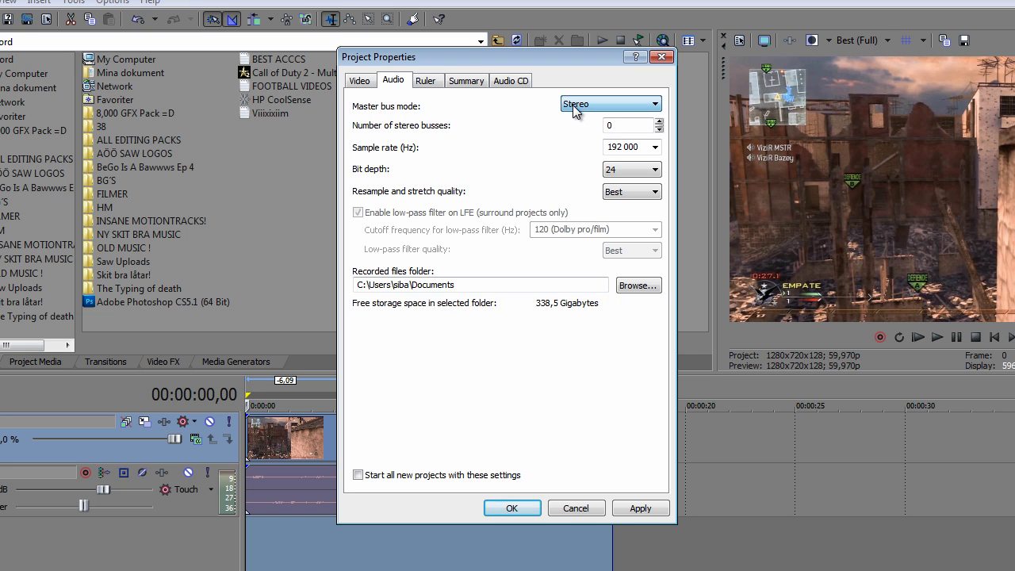
{"action": "left_click", "coordinate": [655, 147]}
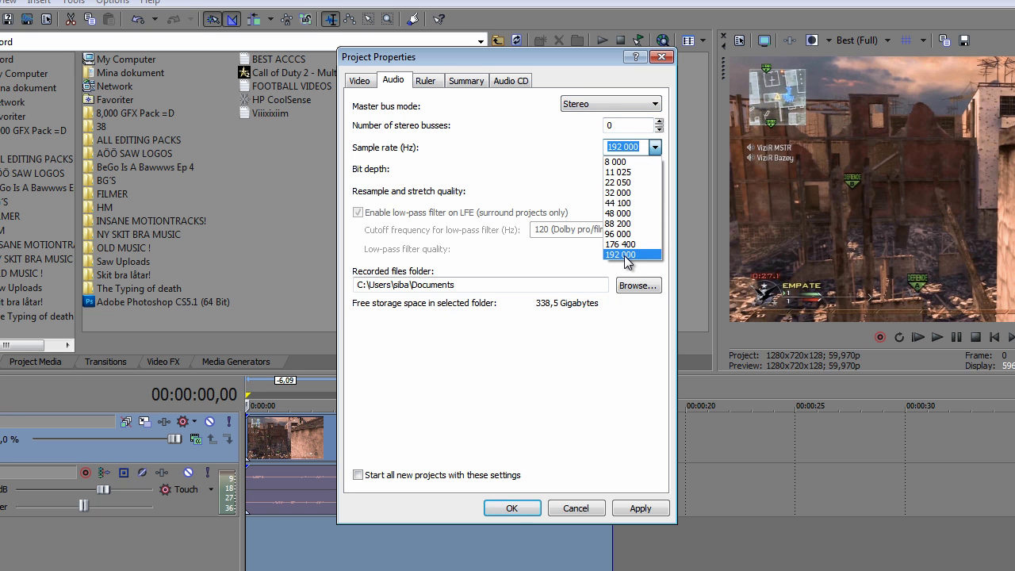
{"action": "left_click", "coordinate": [655, 148]}
{"action": "left_click", "coordinate": [644, 170]}
{"action": "left_click", "coordinate": [645, 176]}
{"action": "left_click", "coordinate": [642, 193]}
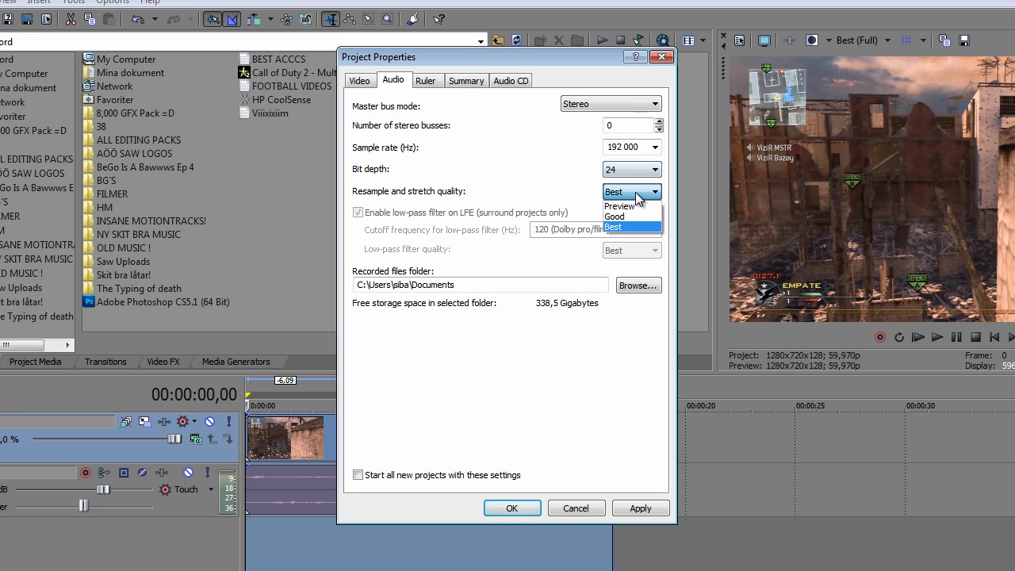
{"action": "left_click", "coordinate": [641, 195]}
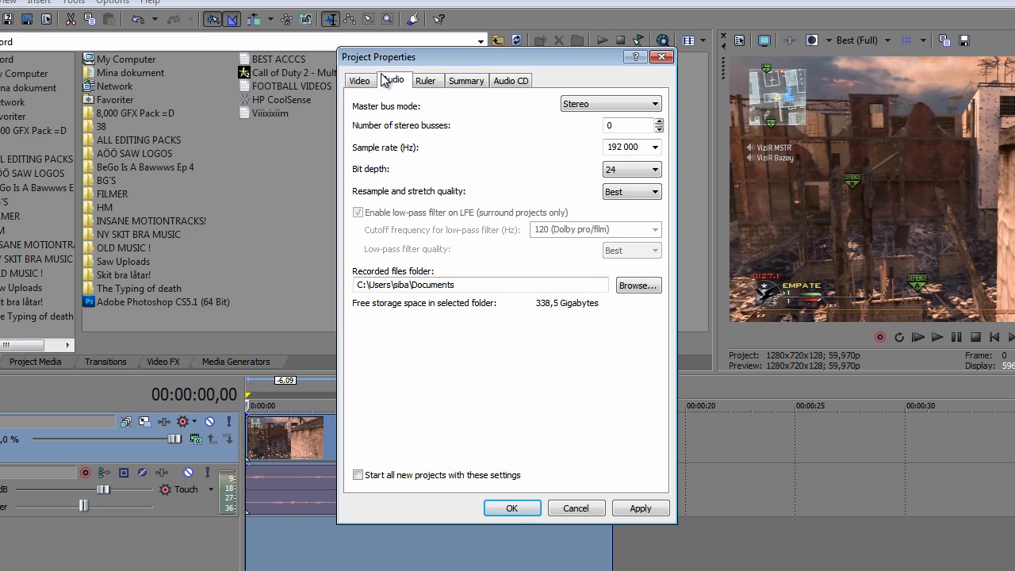
Review the Ruler, Summary and Audio CD tabs, then save settings as default for new projects.
{"action": "left_click", "coordinate": [425, 81]}
{"action": "left_click", "coordinate": [465, 81]}
{"action": "left_click", "coordinate": [492, 81]}
{"action": "left_click", "coordinate": [428, 81]}
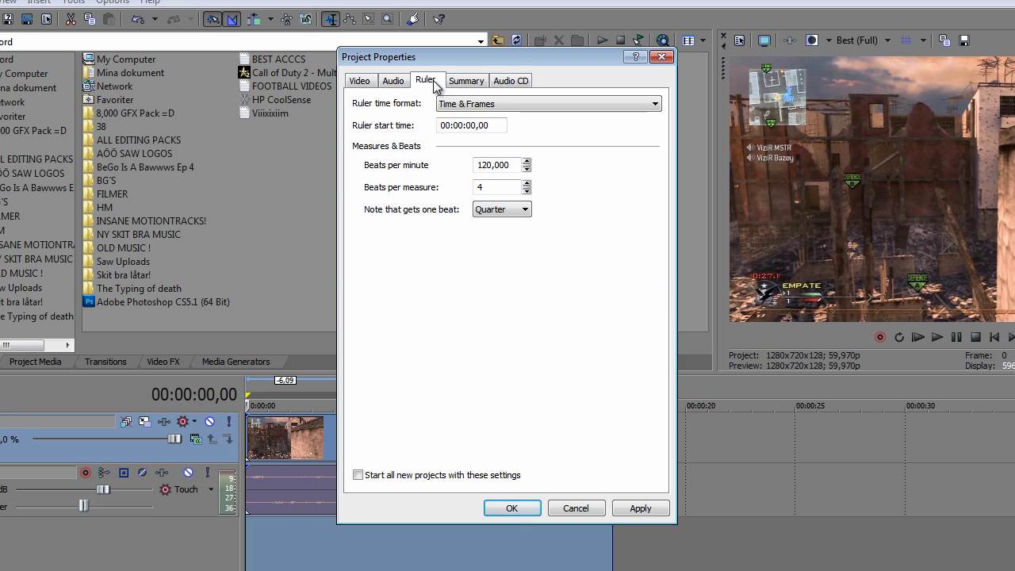
{"action": "left_click", "coordinate": [466, 81]}
{"action": "left_click", "coordinate": [515, 82]}
{"action": "left_click", "coordinate": [393, 81]}
{"action": "left_click", "coordinate": [367, 83]}
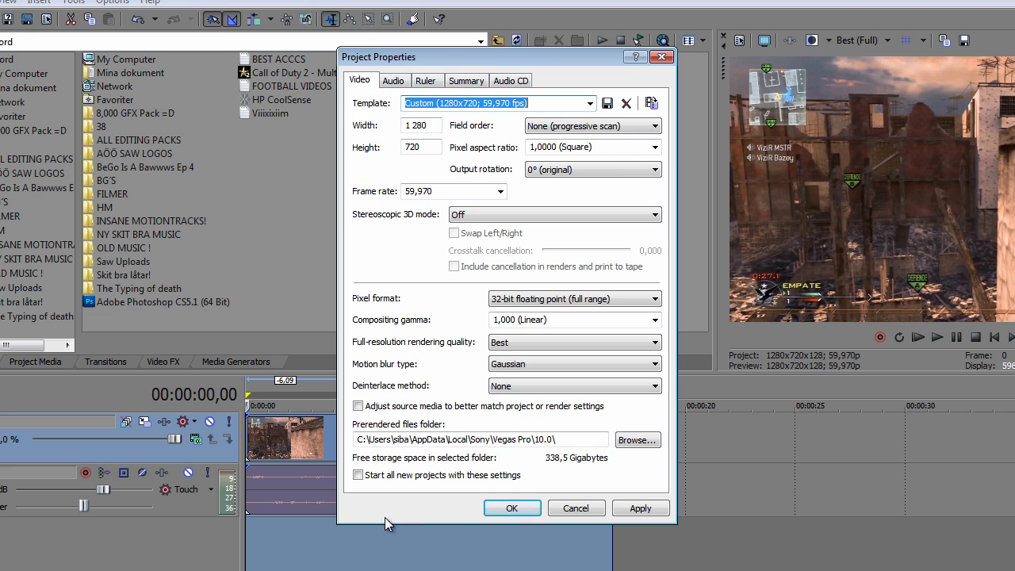
{"action": "left_click", "coordinate": [420, 476]}
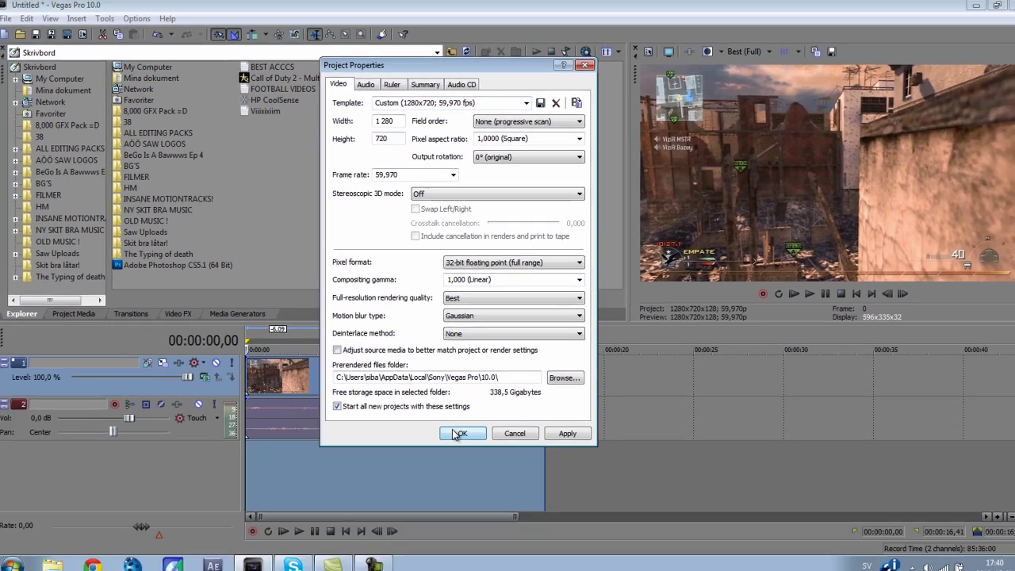
{"action": "left_click", "coordinate": [504, 496]}
In Render As, pick MainConcept AVC/AAC (*.mp4) and open its Custom encoding settings.
{"action": "left_click", "coordinate": [8, 21]}
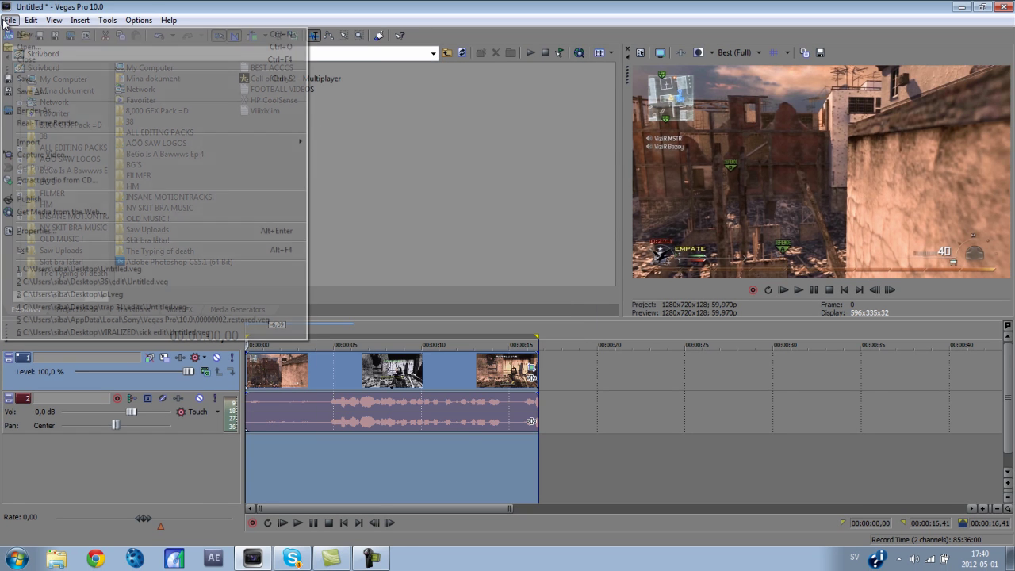
{"action": "left_click", "coordinate": [35, 111]}
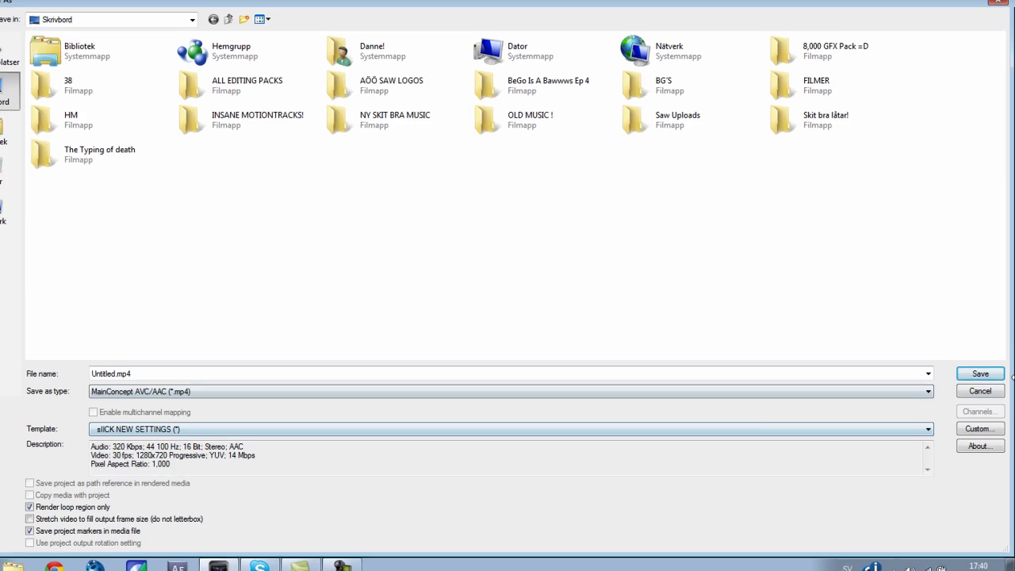
{"action": "left_click", "coordinate": [898, 386]}
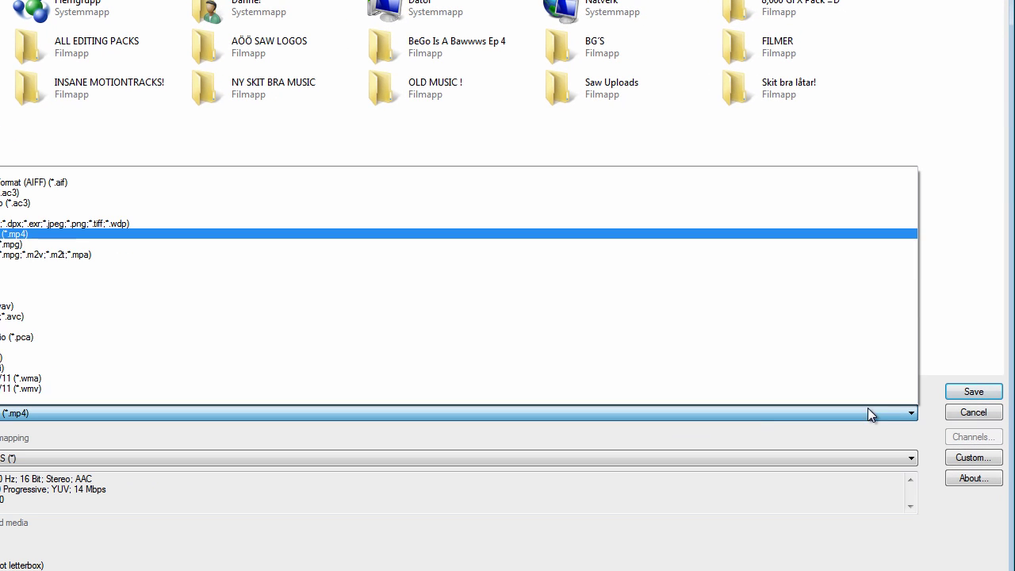
{"action": "left_click", "coordinate": [189, 234]}
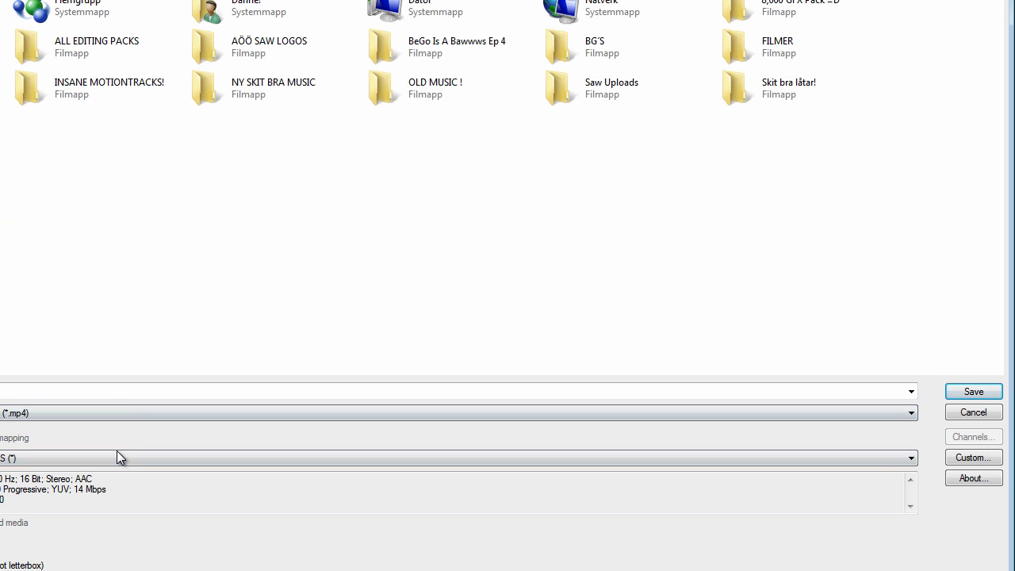
{"action": "left_click", "coordinate": [954, 456]}
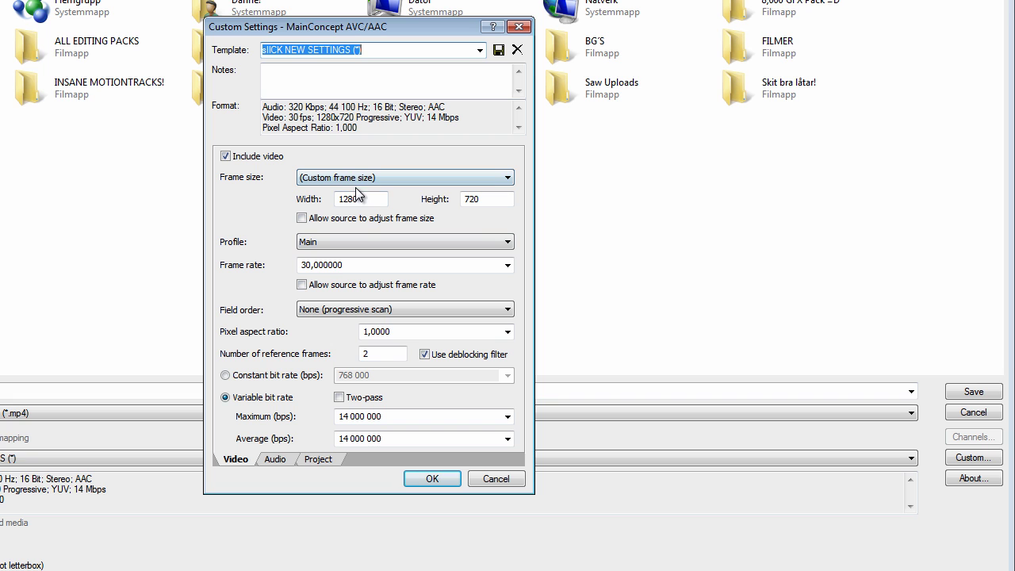
Keep the Main encoder profile and enter a 59,94 fps frame rate.
{"action": "left_click", "coordinate": [312, 247]}
{"action": "left_click", "coordinate": [313, 239]}
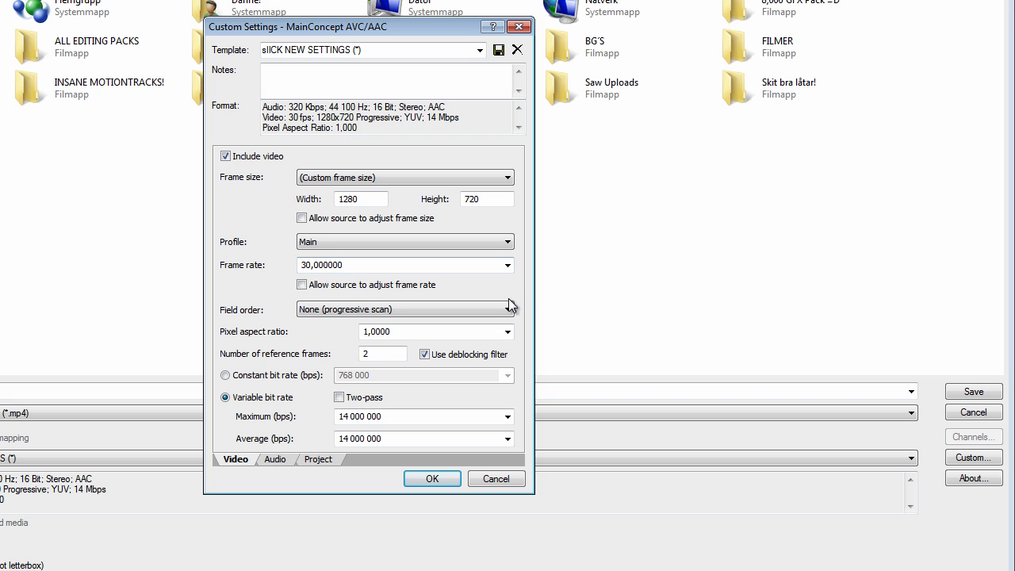
{"action": "left_click", "coordinate": [508, 265]}
{"action": "left_click", "coordinate": [512, 266]}
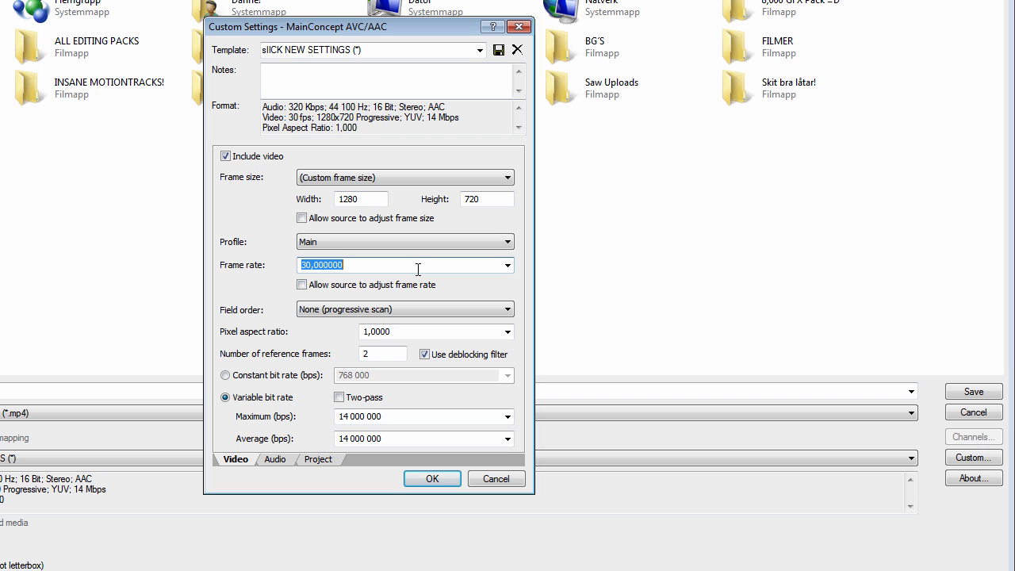
{"action": "type", "text": "59,94"}
{"action": "key", "text": "Return"}
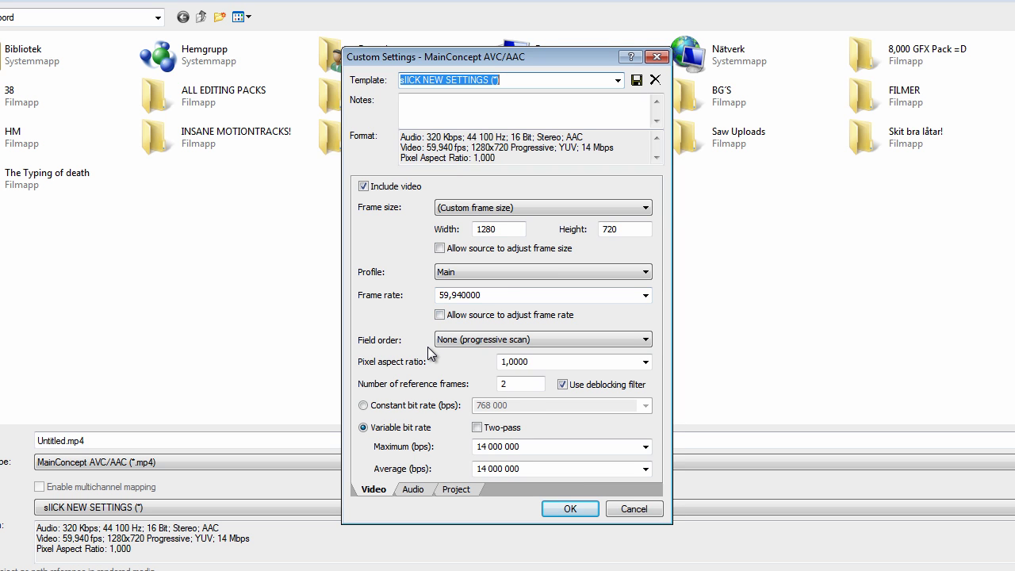
Confirm 59,940000 fps, progressive field order and 1,0000 pixel aspect ratio.
{"action": "left_click", "coordinate": [645, 295]}
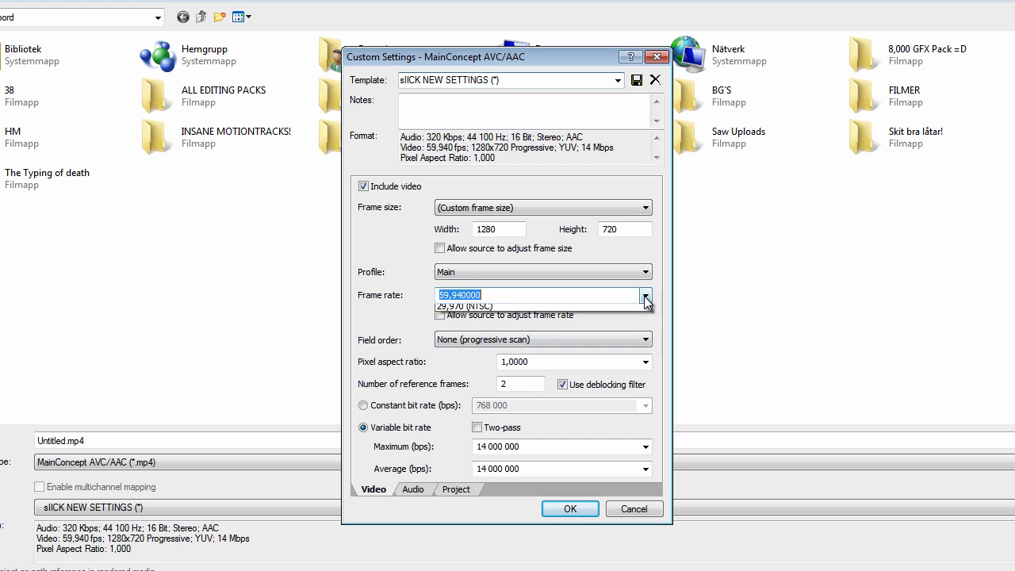
{"action": "left_click", "coordinate": [645, 295]}
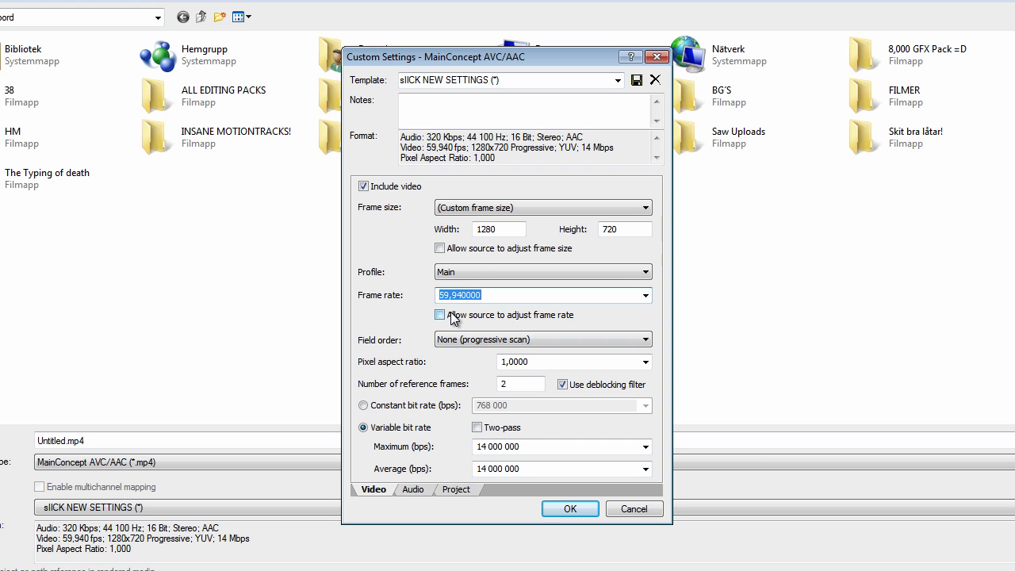
{"action": "left_click", "coordinate": [458, 340]}
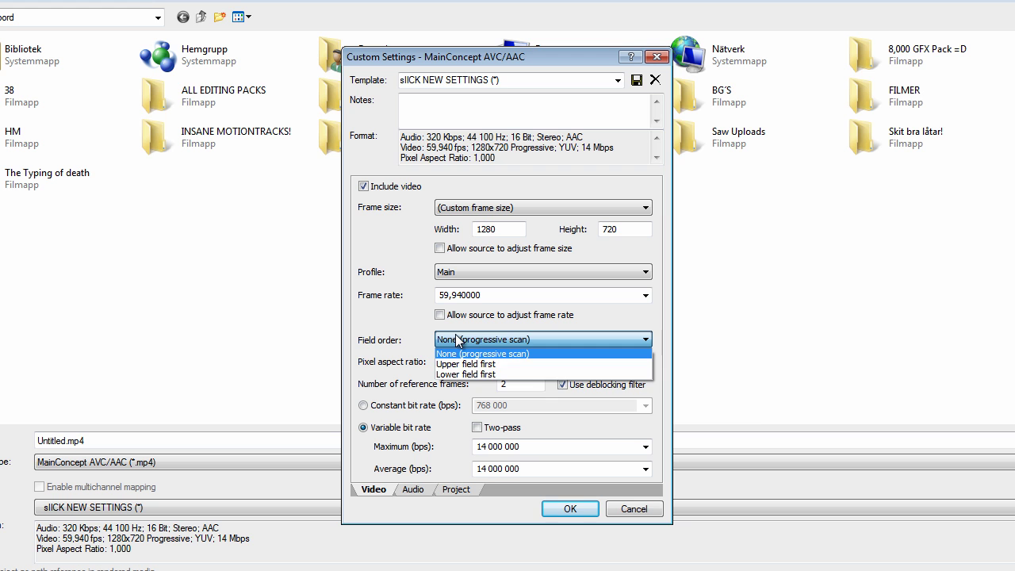
{"action": "left_click", "coordinate": [500, 354]}
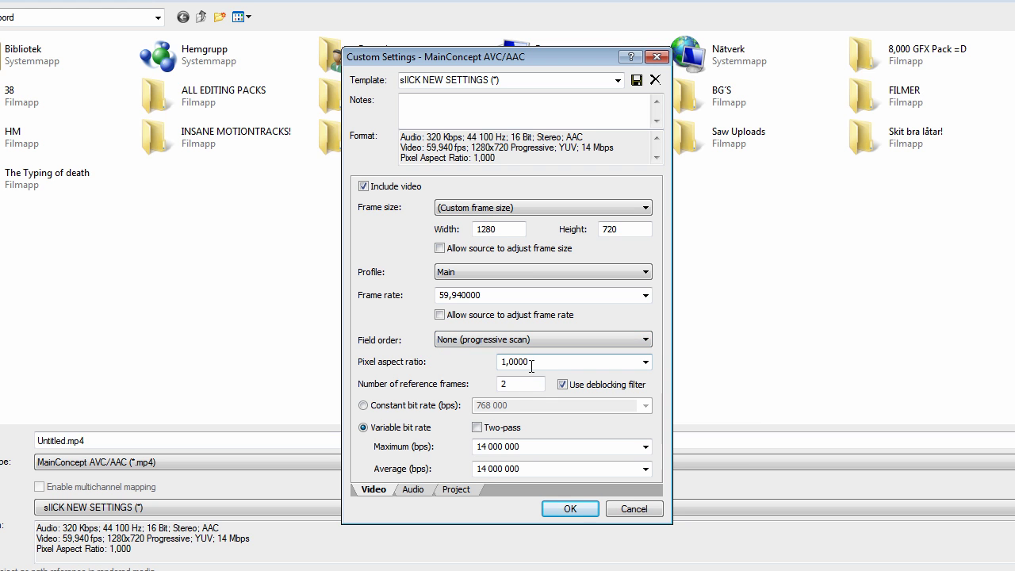
{"action": "left_click", "coordinate": [644, 364]}
{"action": "left_click", "coordinate": [644, 365]}
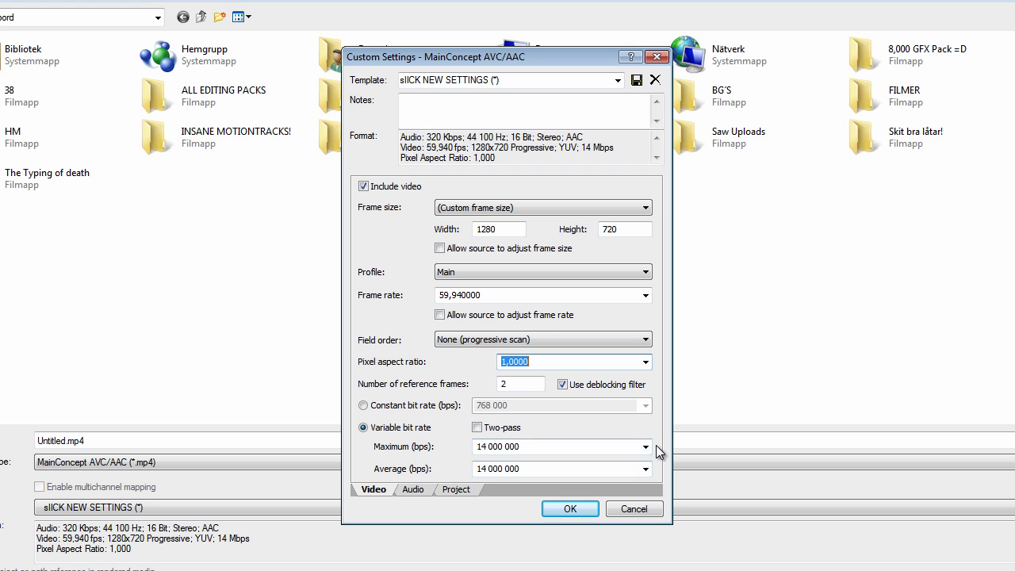
{"action": "left_click", "coordinate": [416, 489]}
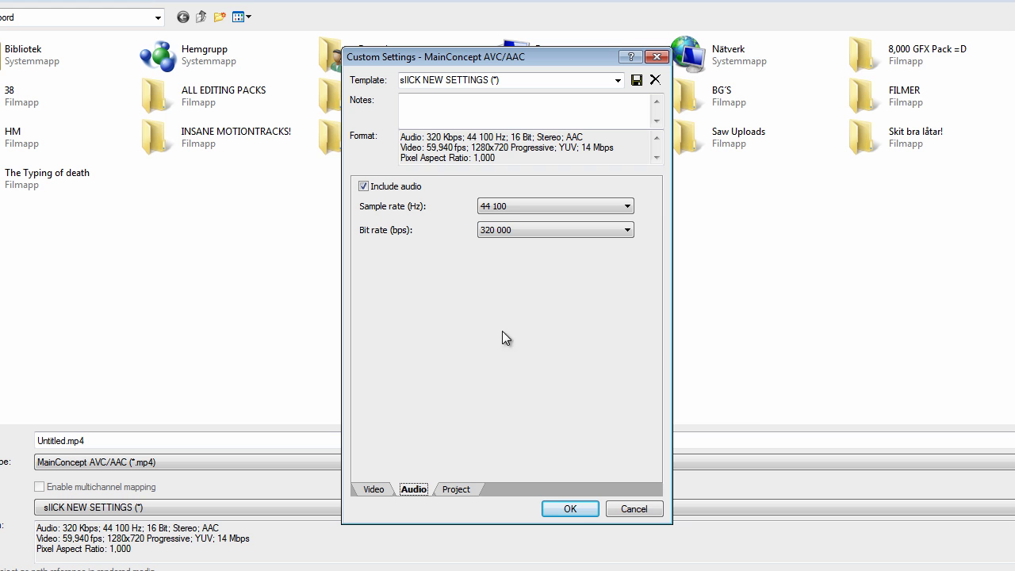
Keep 44 100 Hz audio sample rate and 320 000 bps bit rate.
{"action": "left_click", "coordinate": [513, 205]}
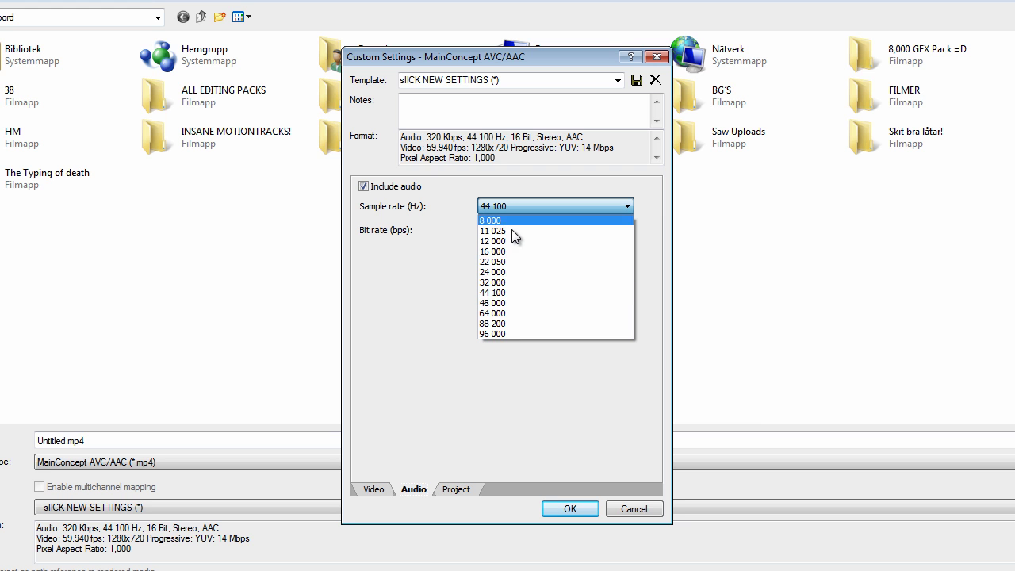
{"action": "left_click", "coordinate": [496, 293]}
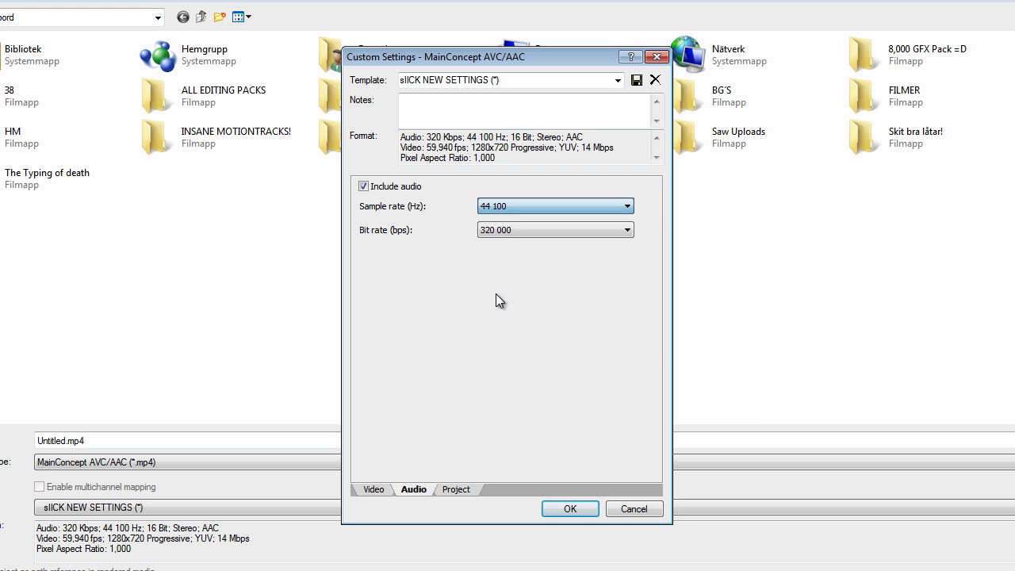
{"action": "left_click", "coordinate": [502, 233]}
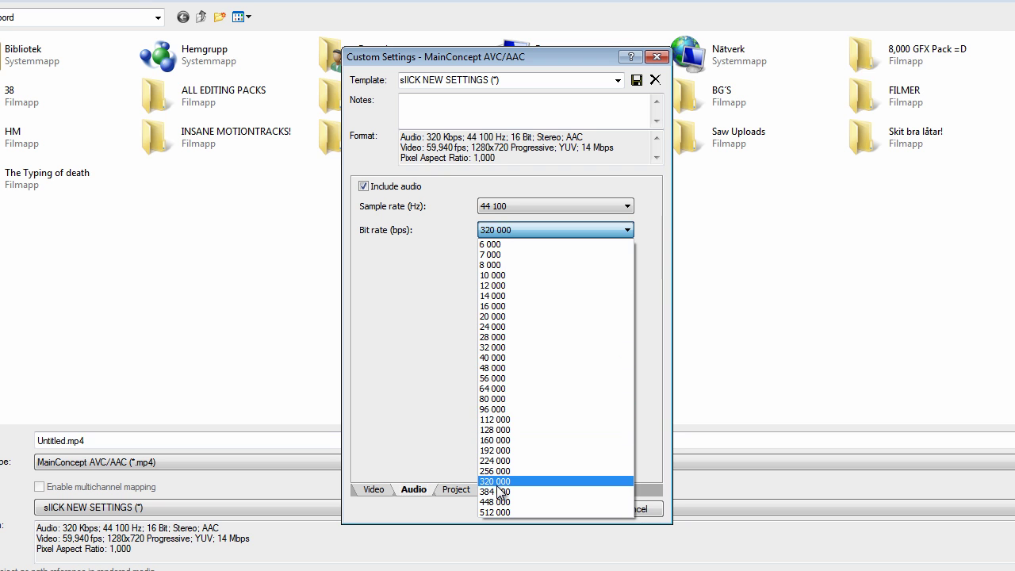
{"action": "left_click", "coordinate": [500, 481]}
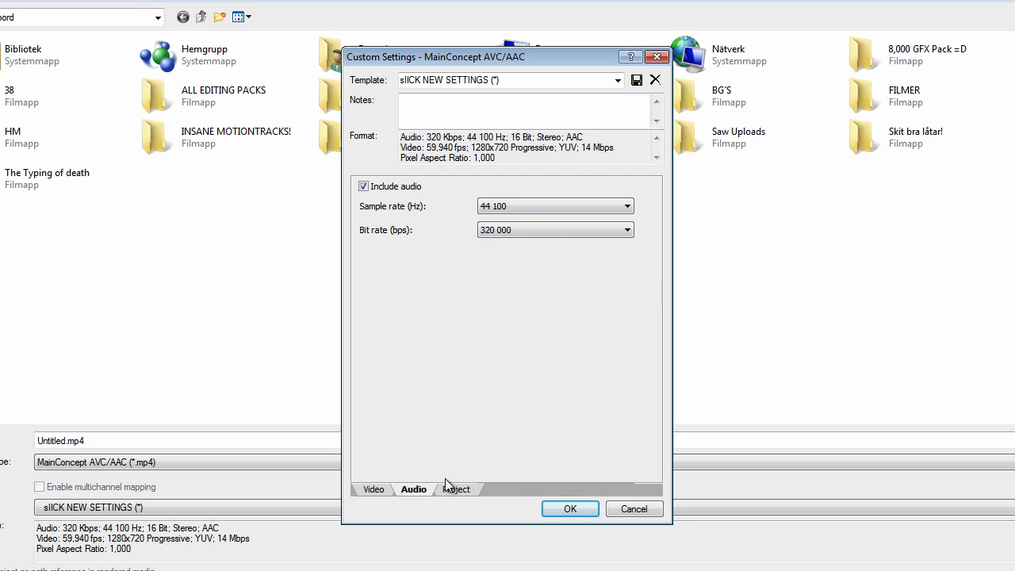
Set Project rendering quality to Best and rename the template to 'bvlb lblb'.
{"action": "left_click", "coordinate": [464, 489]}
{"action": "left_click", "coordinate": [564, 194]}
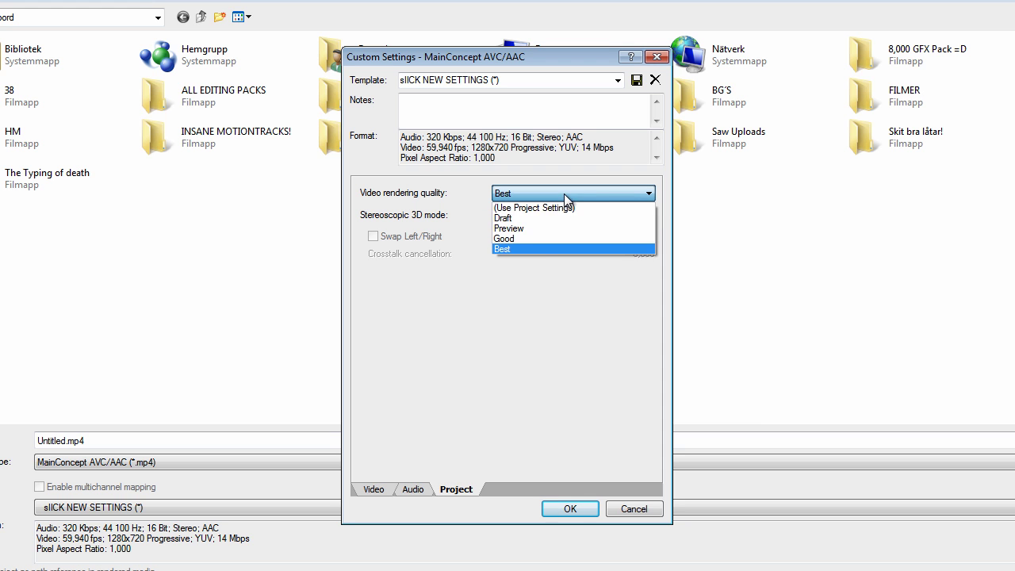
{"action": "left_click", "coordinate": [533, 248]}
{"action": "left_click", "coordinate": [583, 76]}
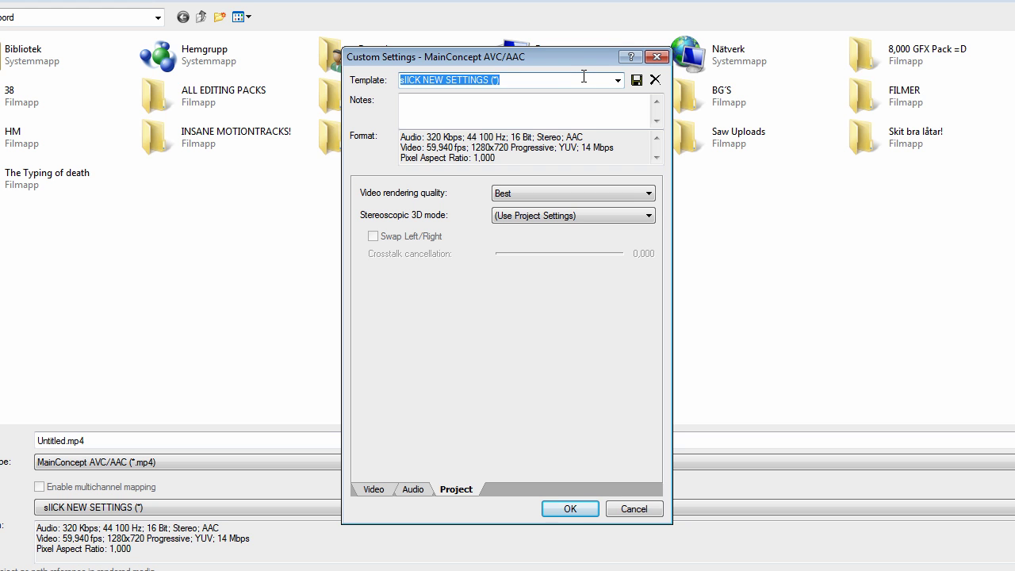
{"action": "type", "text": "bvlb lblb"}
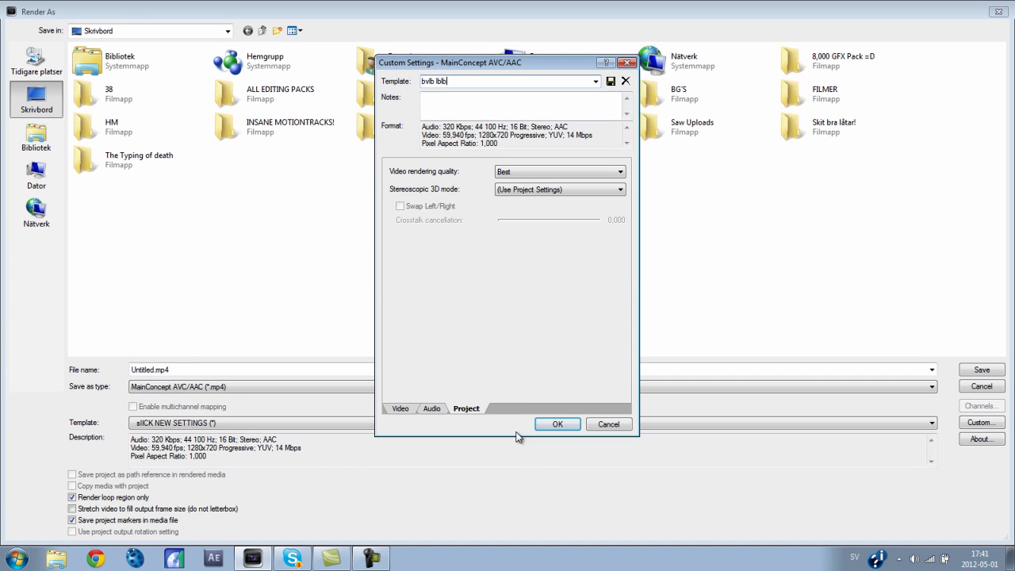
Apply the custom settings, close Render As without rendering, and cancel quitting Vegas.
{"action": "left_click", "coordinate": [560, 428]}
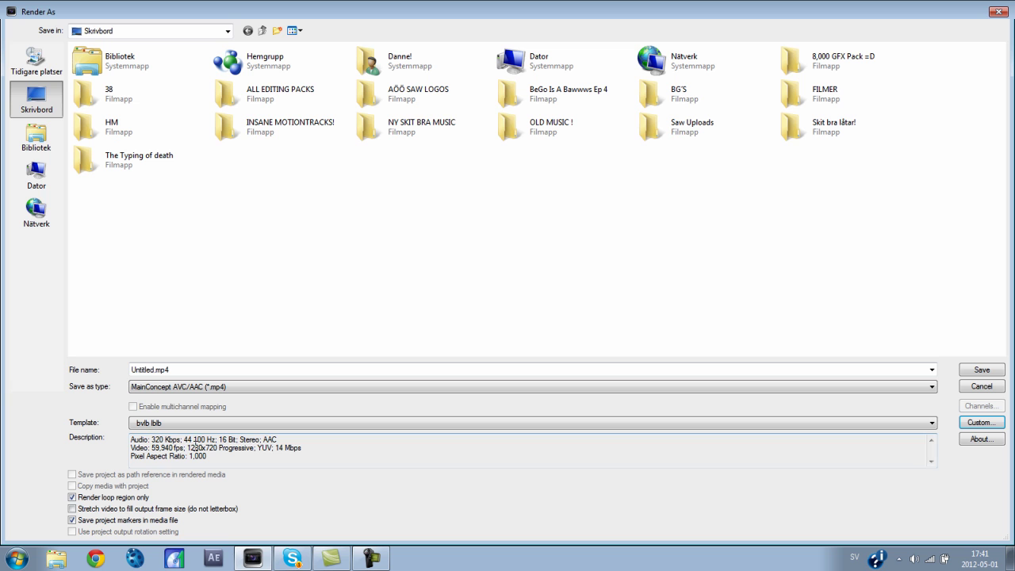
{"action": "left_click", "coordinate": [226, 368]}
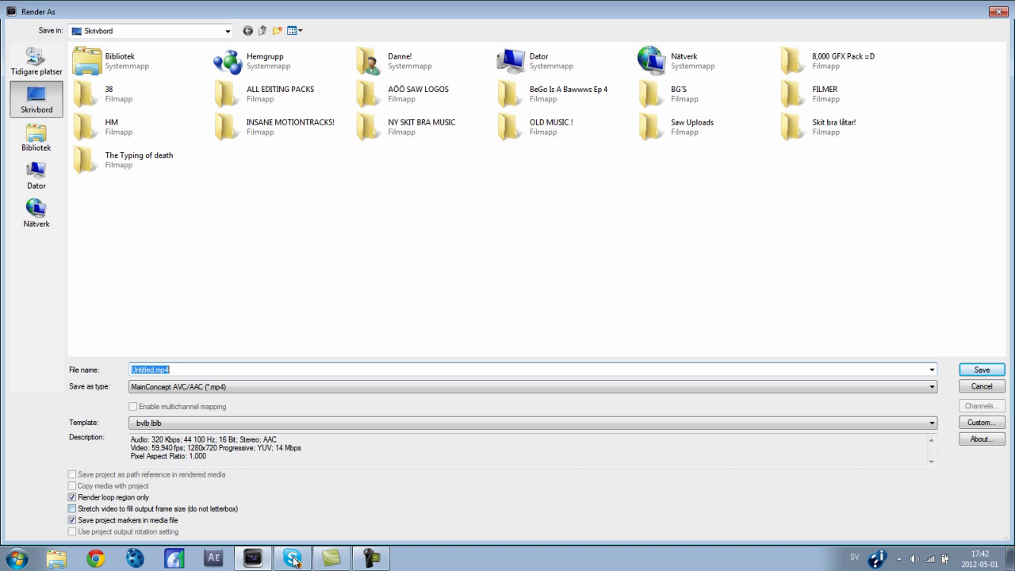
{"action": "left_click", "coordinate": [997, 11]}
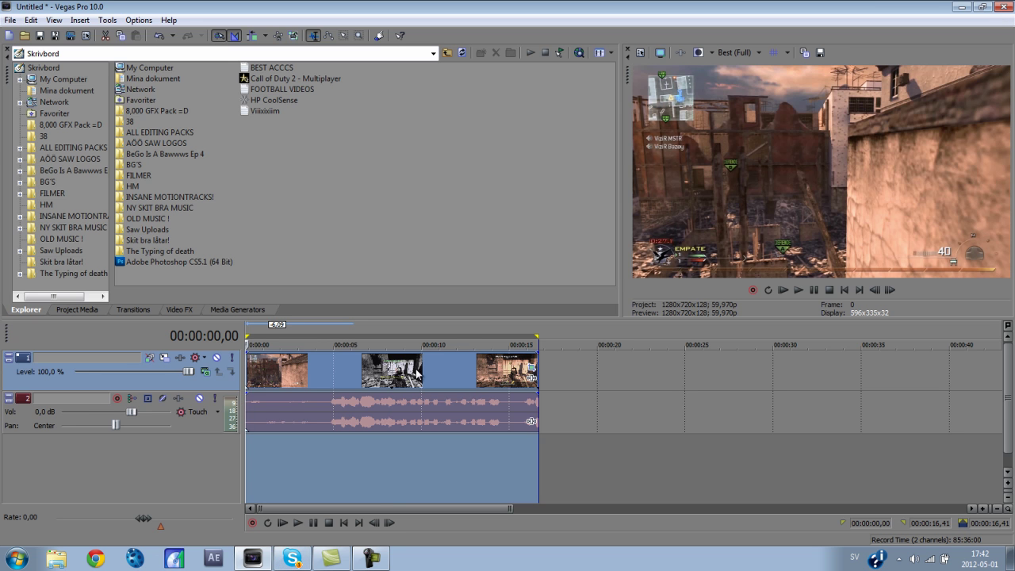
{"action": "left_click", "coordinate": [1003, 7]}
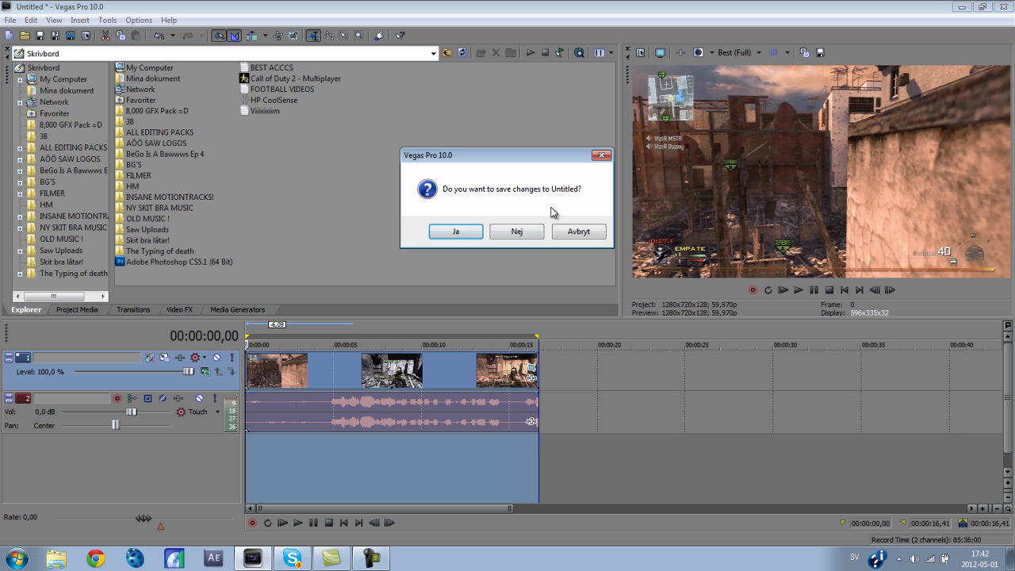
{"action": "left_click", "coordinate": [575, 229]}
Move the timeline playhead to about 5 seconds.
{"action": "left_click", "coordinate": [343, 447]}
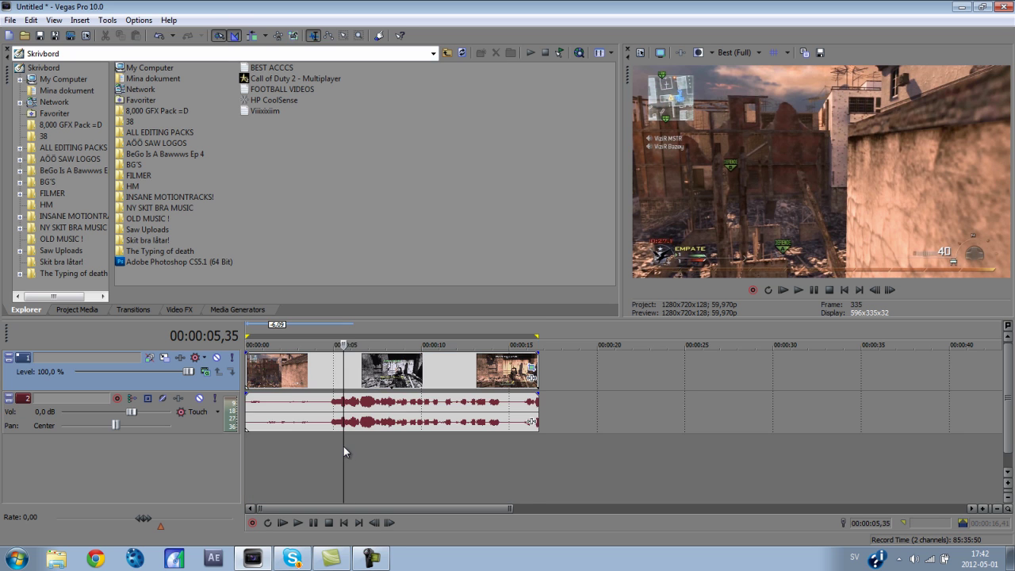
{"action": "scroll", "coordinate": [444, 450], "scroll_direction": "down", "scroll_amount": 4}
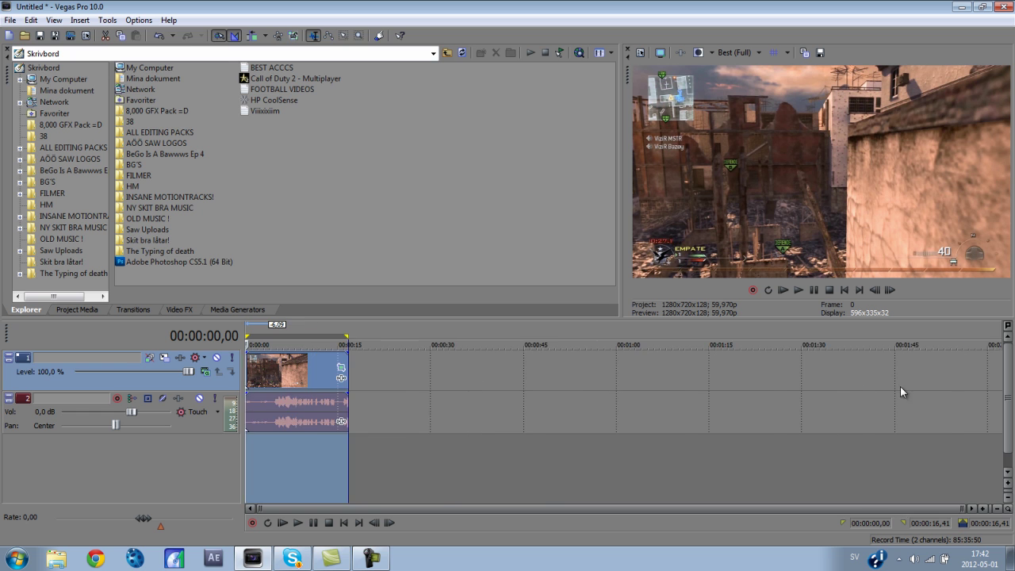
{"action": "scroll", "coordinate": [365, 451], "scroll_direction": "up", "scroll_amount": 4}
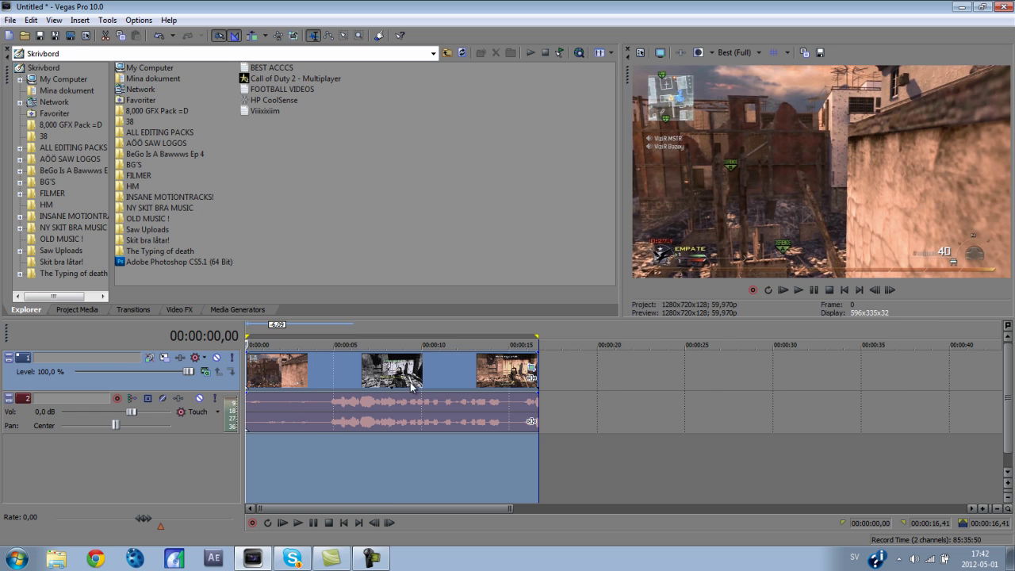
Re-render the project through Render As to a new file named jhghegwr.mp4.
{"action": "left_click", "coordinate": [10, 19]}
{"action": "left_click", "coordinate": [36, 113]}
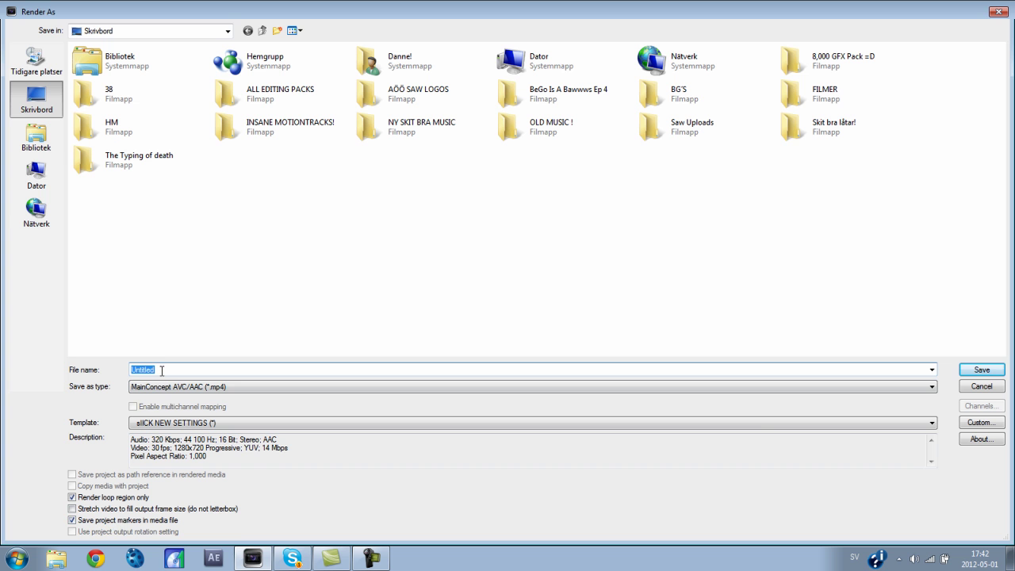
{"action": "type", "text": "jhghegwr"}
{"action": "key", "text": "Return"}
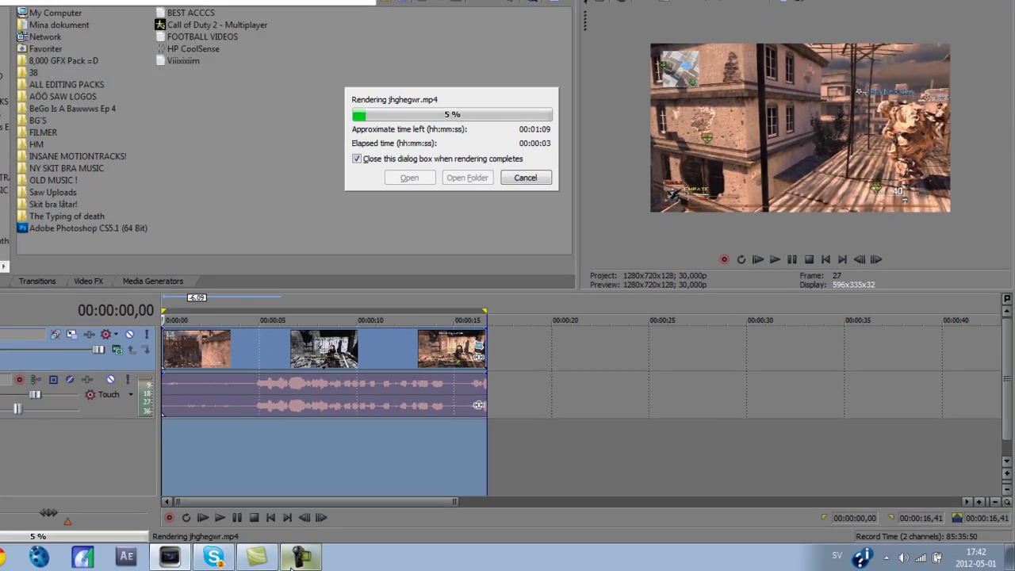
{"action": "left_click", "coordinate": [372, 558]}
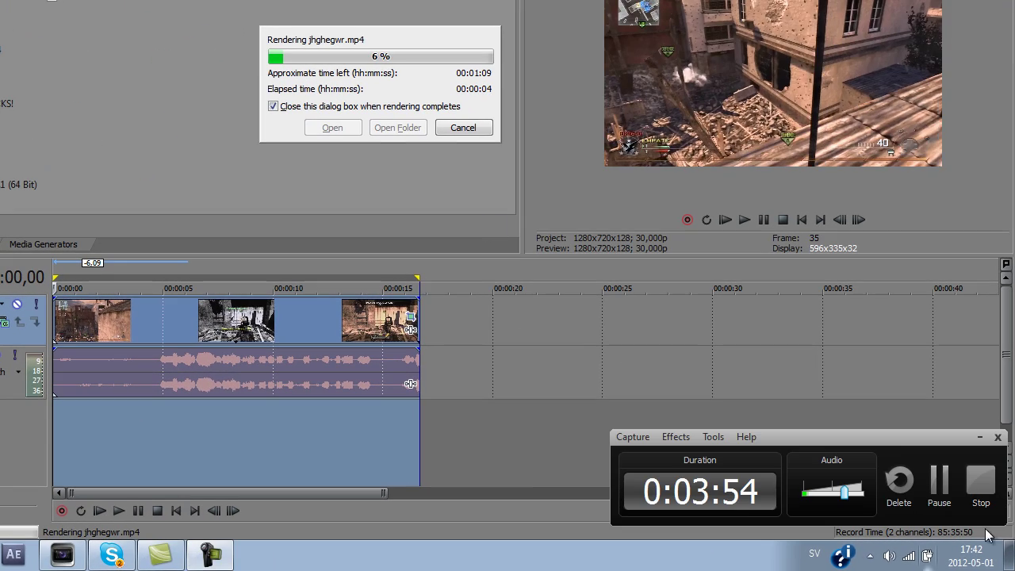